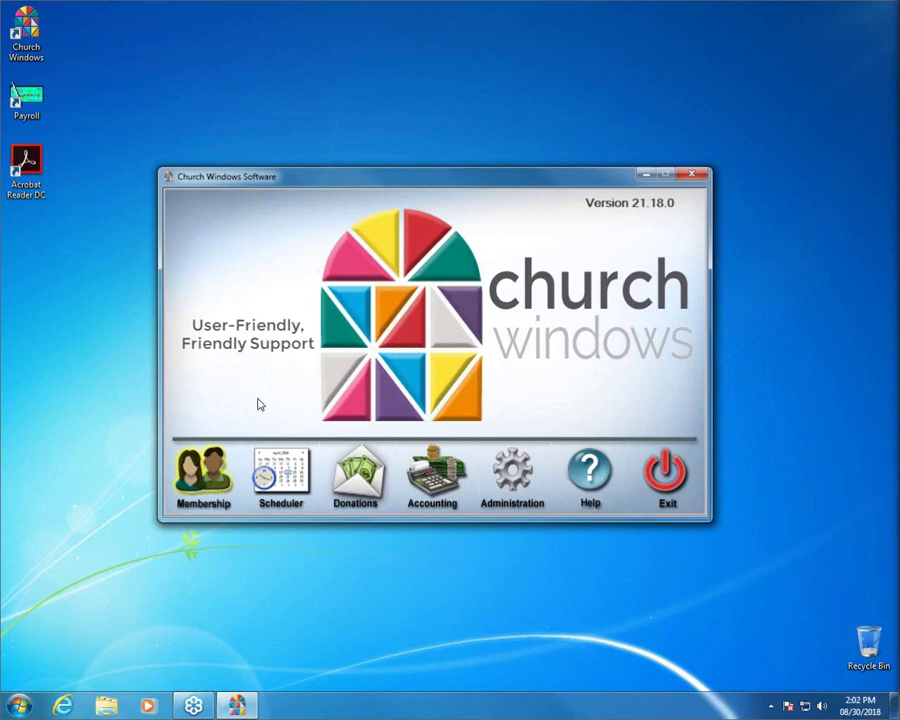
- Open the first person's Groups/Classes records in Membership and widen the Group column to show the full group name
{"action": "left_click", "coordinate": [213, 473]}
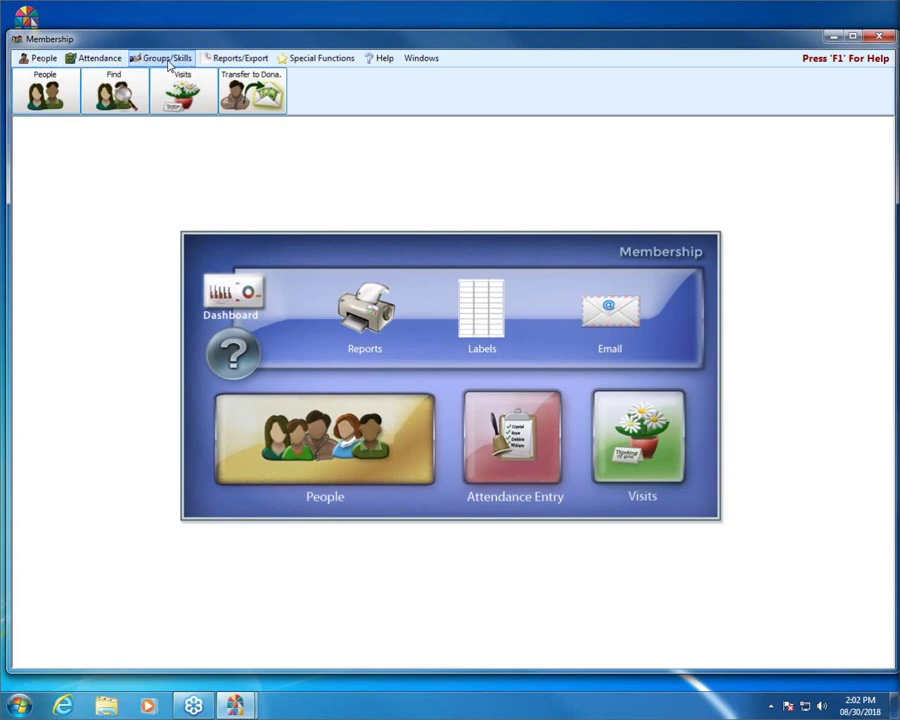
{"action": "left_click", "coordinate": [337, 461]}
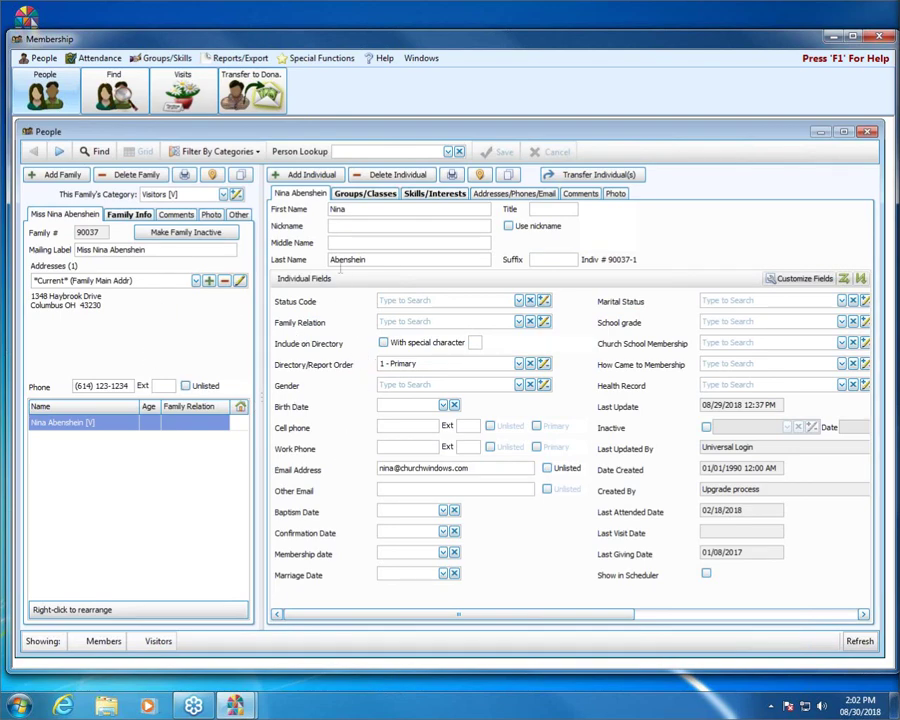
{"action": "left_click", "coordinate": [367, 195]}
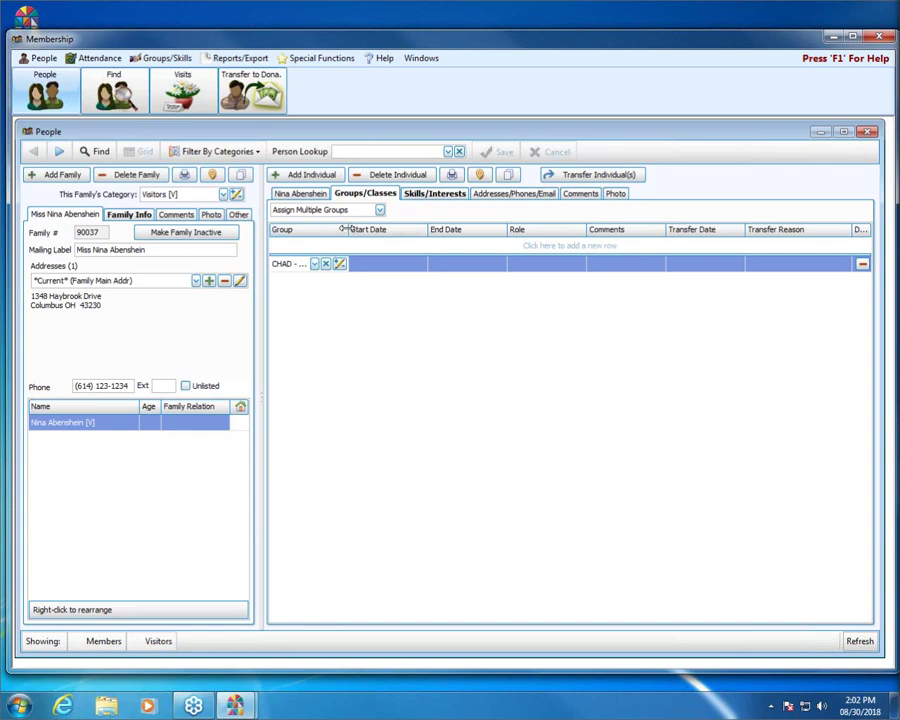
{"action": "left_click_drag", "start_coordinate": [346, 230], "coordinate": [408, 230]}
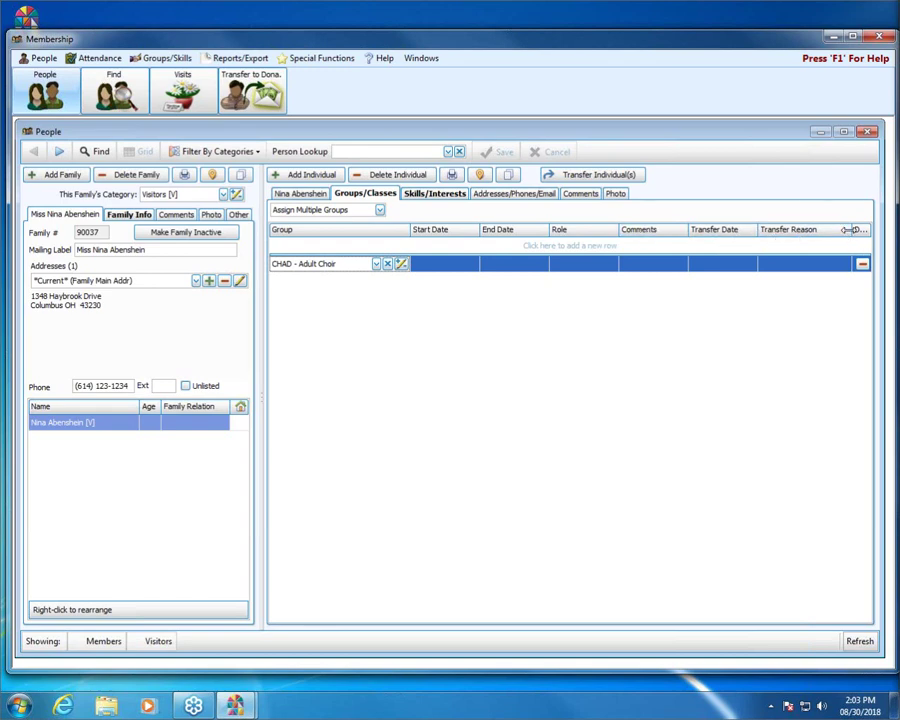
{"action": "left_click_drag", "start_coordinate": [850, 230], "coordinate": [830, 233]}
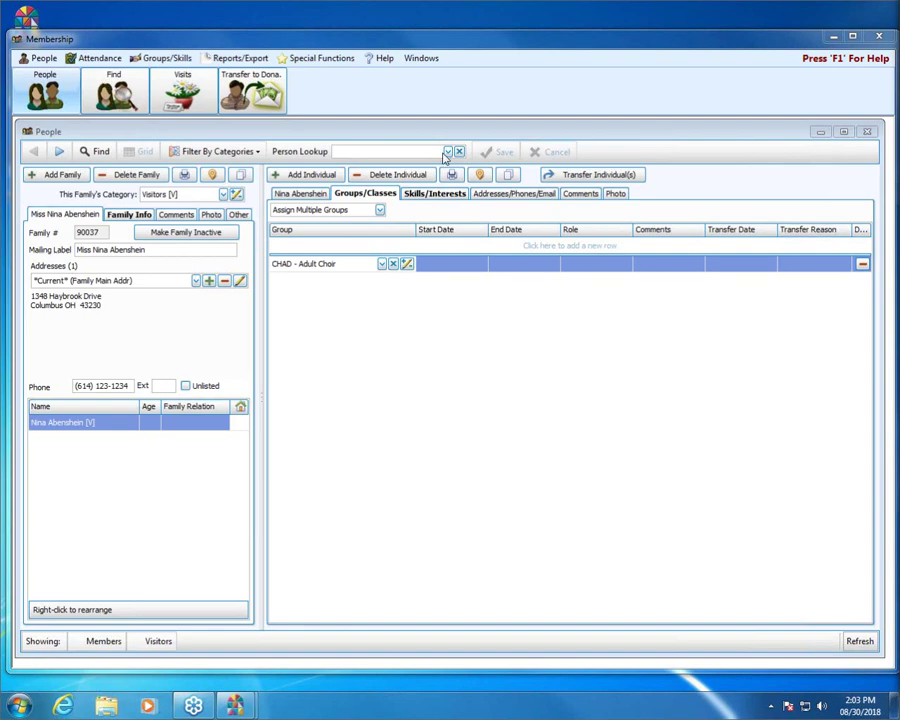
- Mark Parents for SS Classes, Serving the Church Class and Trustees for multiple group assignment, and clear the selection without assigning them
{"action": "left_click", "coordinate": [380, 212]}
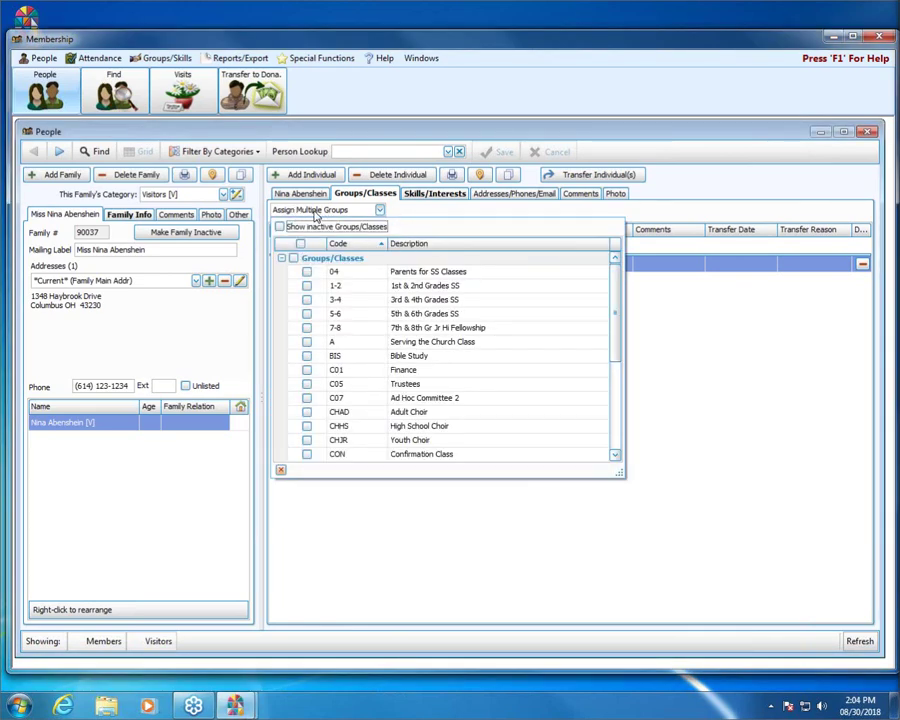
{"action": "left_click", "coordinate": [307, 272]}
{"action": "left_click", "coordinate": [307, 342]}
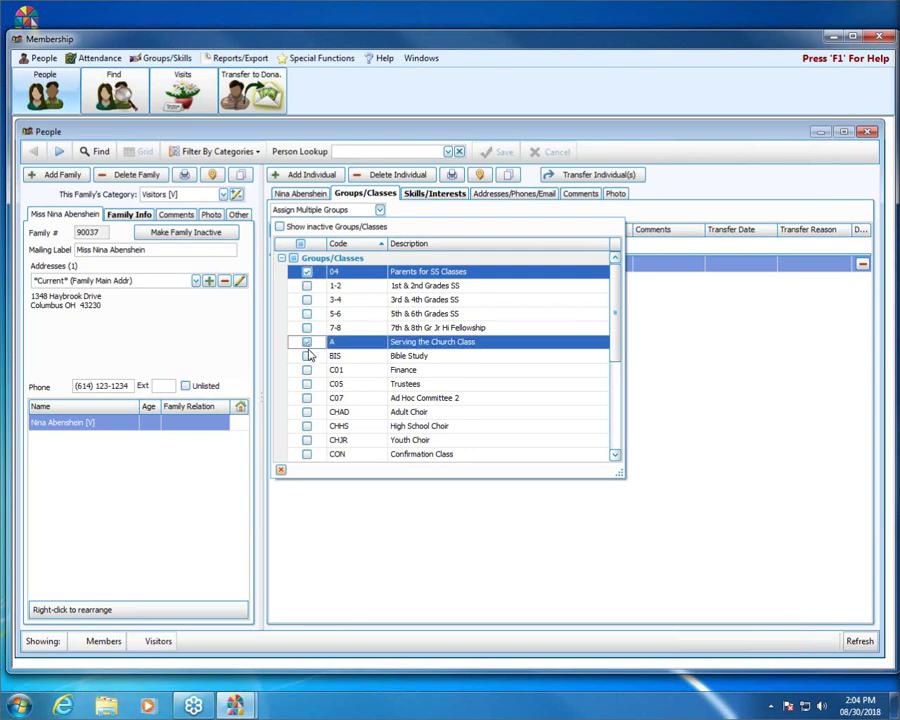
{"action": "left_click", "coordinate": [307, 384]}
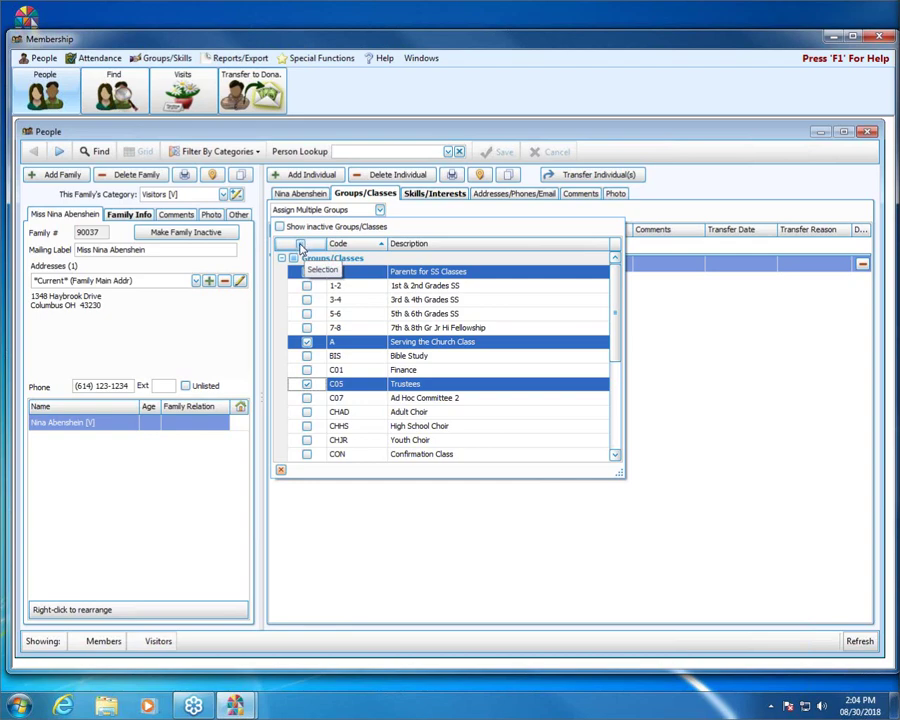
{"action": "left_click", "coordinate": [300, 247]}
{"action": "left_click", "coordinate": [300, 247]}
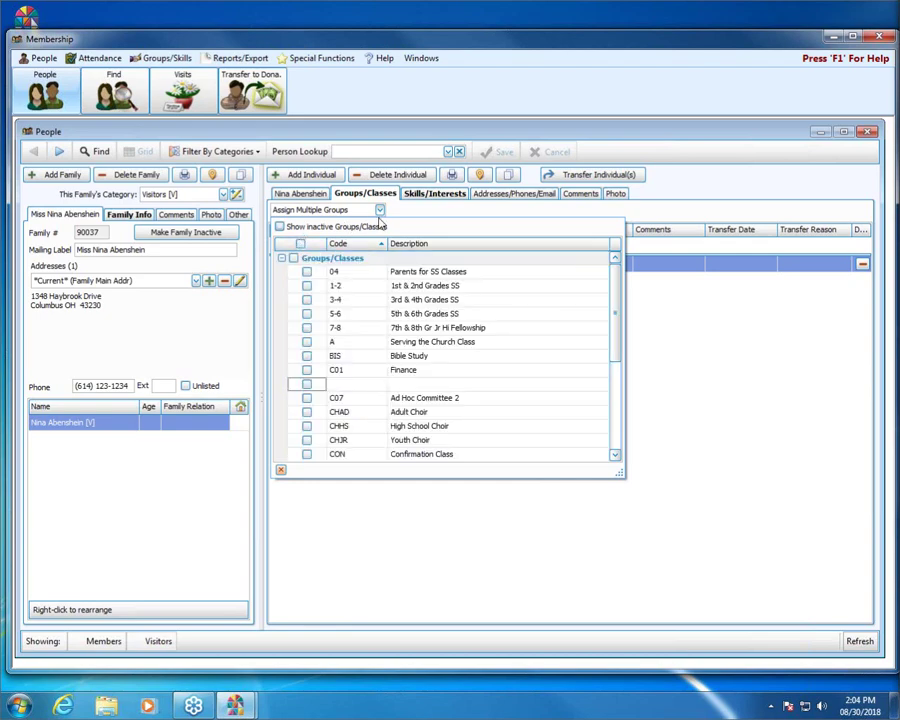
{"action": "left_click", "coordinate": [379, 212]}
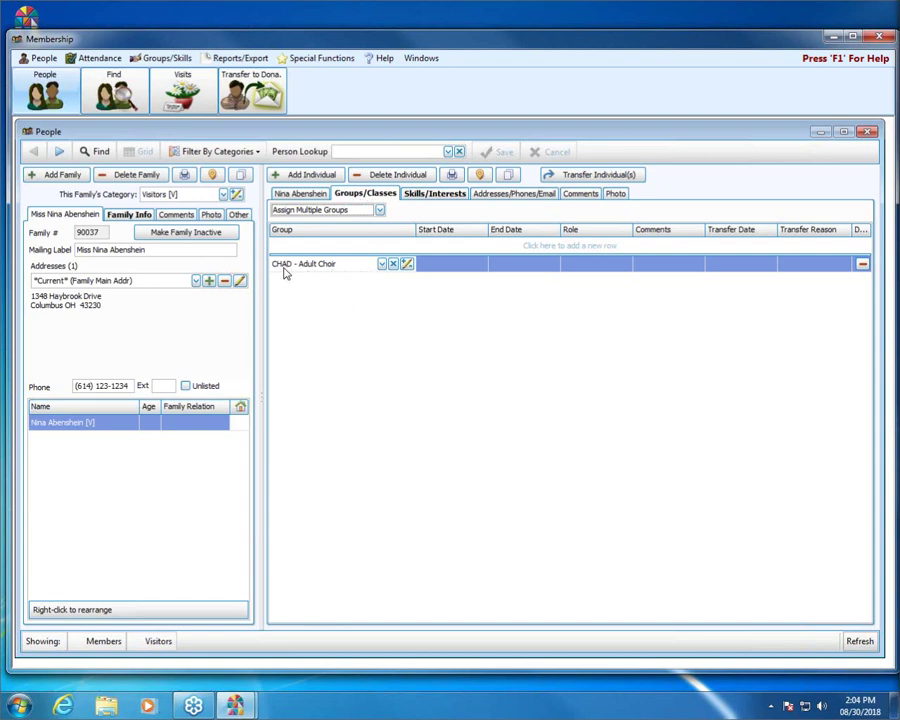
- Browse to the member enrolled in Finance and Adult Choir, and set that member's Adult Choir role to T - Teacher
{"action": "left_click", "coordinate": [59, 152]}
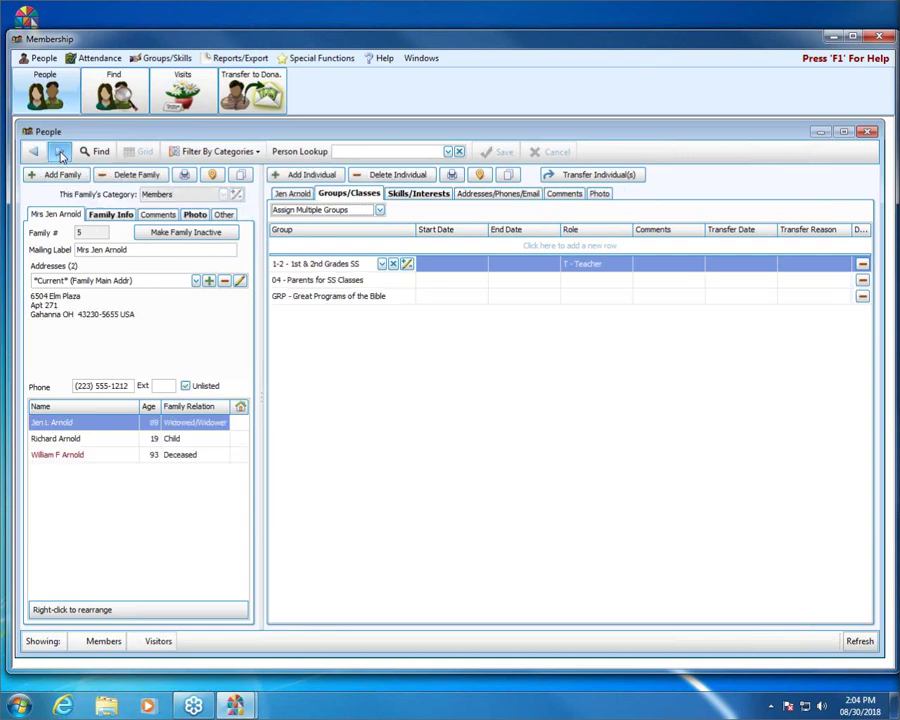
{"action": "left_click", "coordinate": [59, 152]}
{"action": "left_click", "coordinate": [59, 152]}
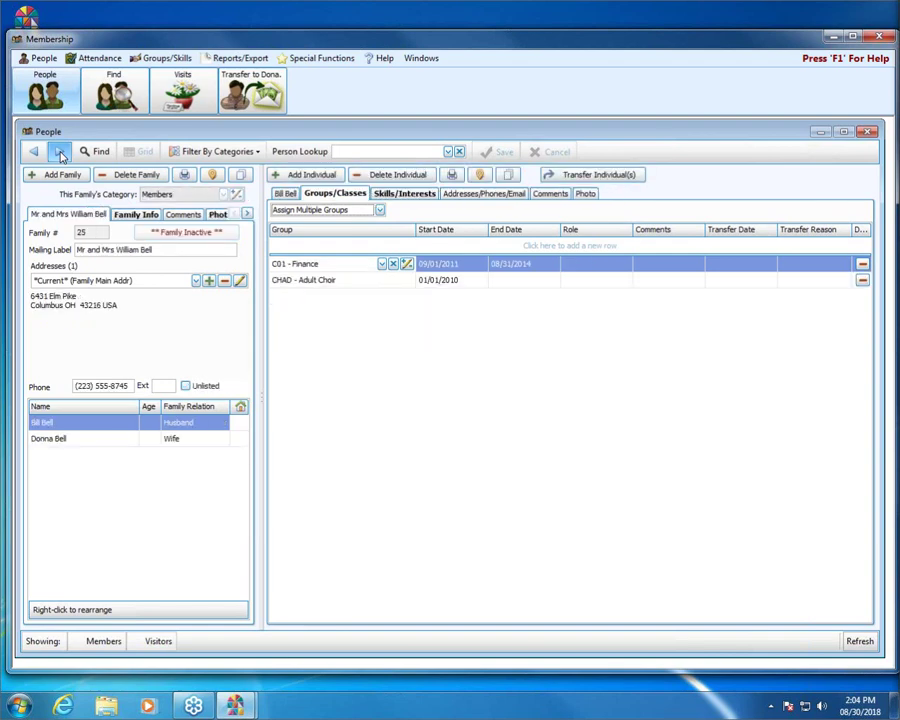
{"action": "left_click", "coordinate": [59, 152]}
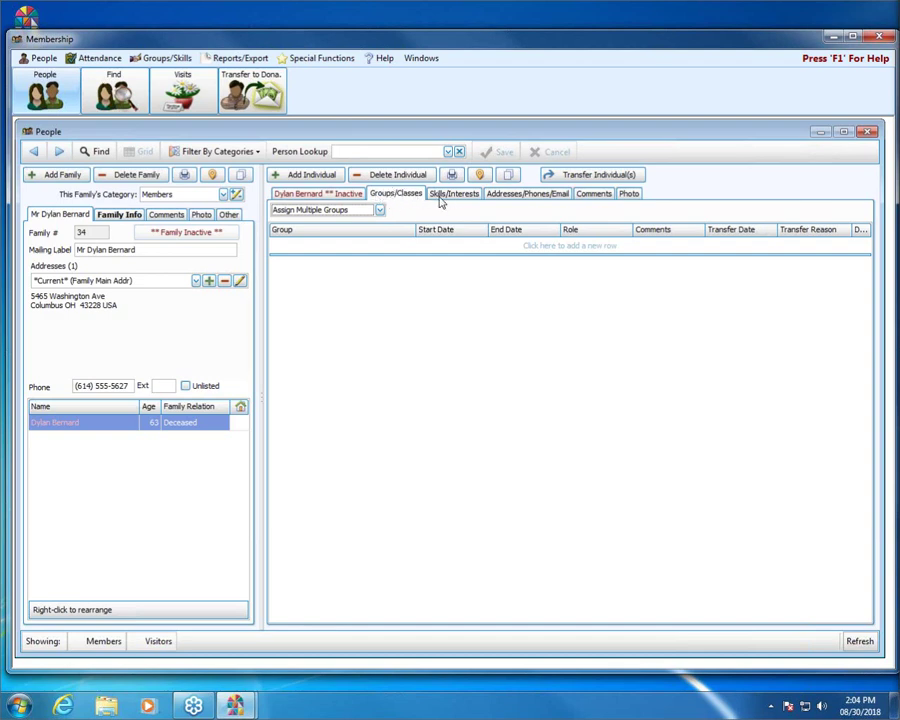
{"action": "left_click", "coordinate": [33, 151]}
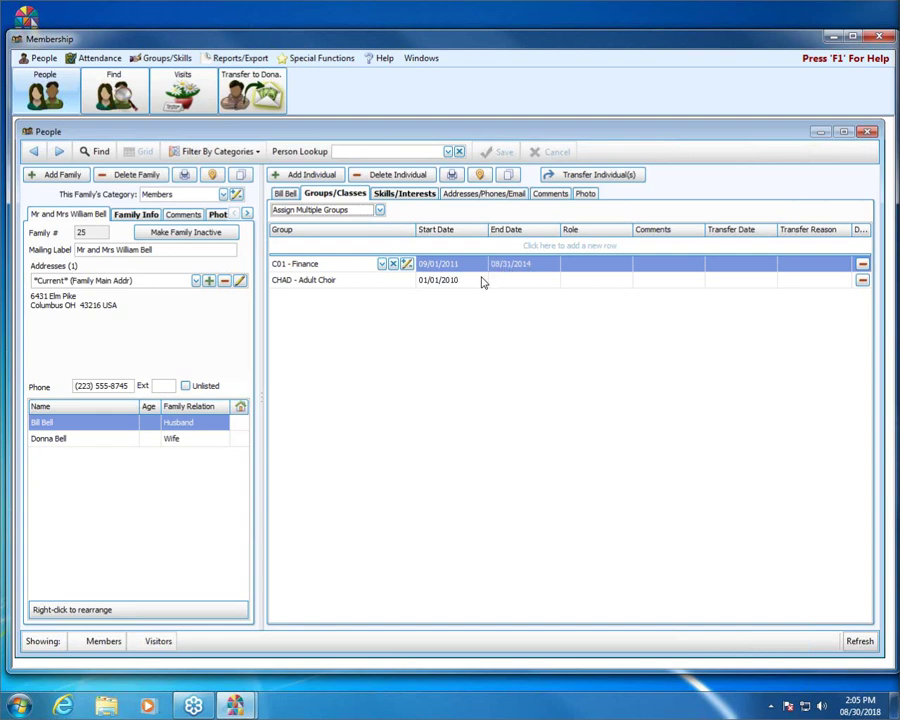
{"action": "left_click", "coordinate": [589, 284]}
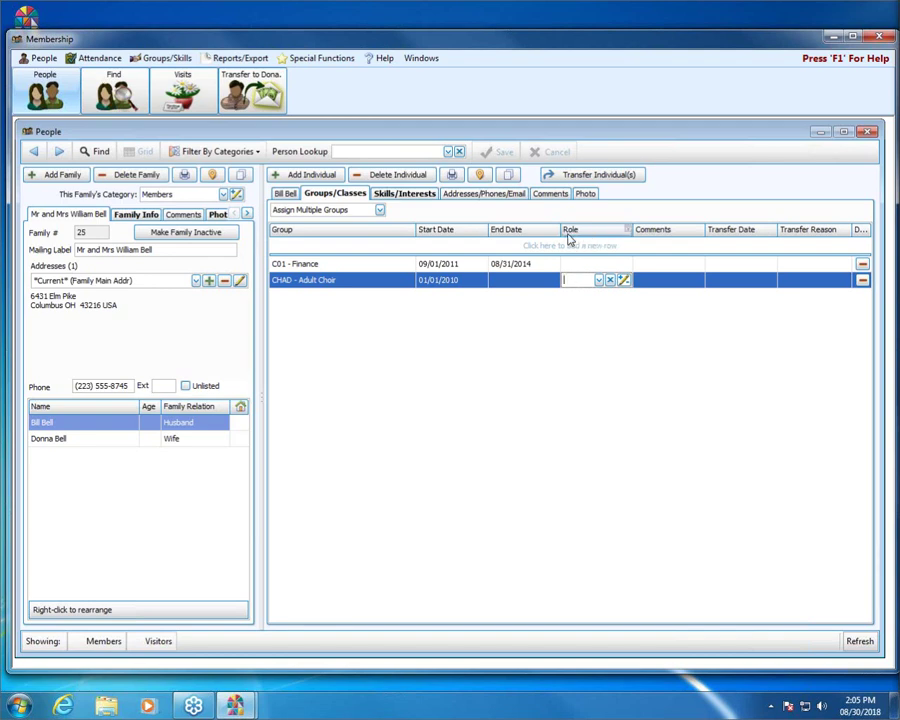
{"action": "left_click", "coordinate": [599, 281]}
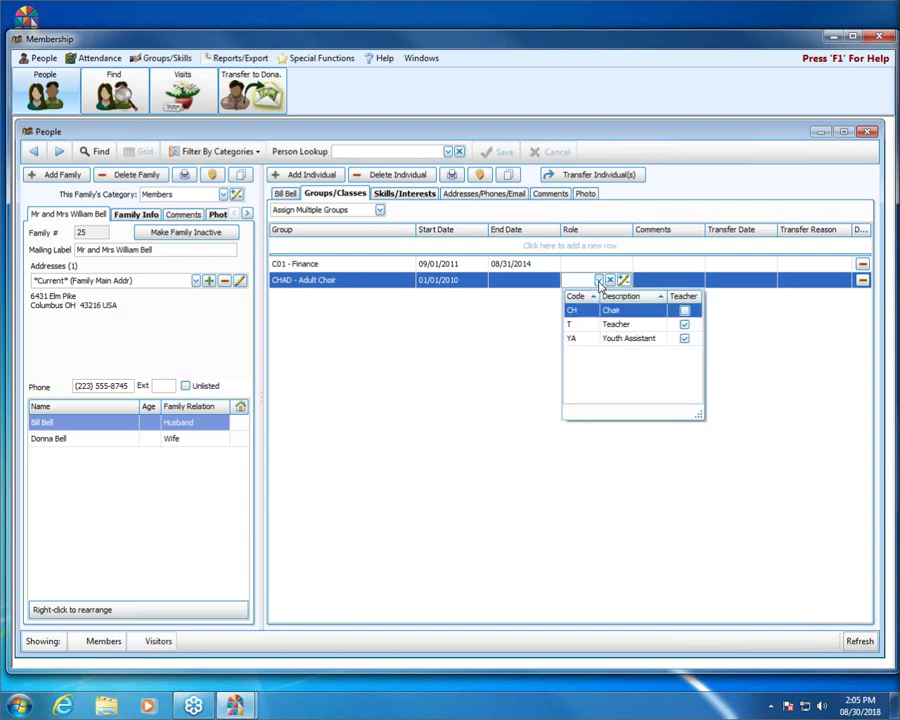
{"action": "left_click", "coordinate": [623, 330]}
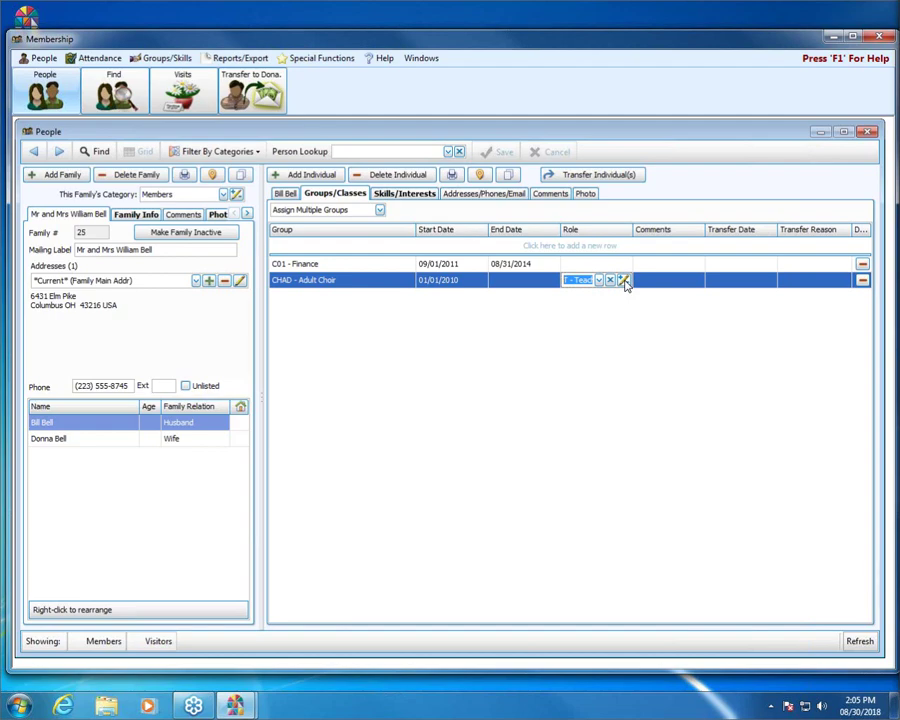
- View the list where group role codes are maintained, and close it together with the People window
{"action": "left_click", "coordinate": [624, 281]}
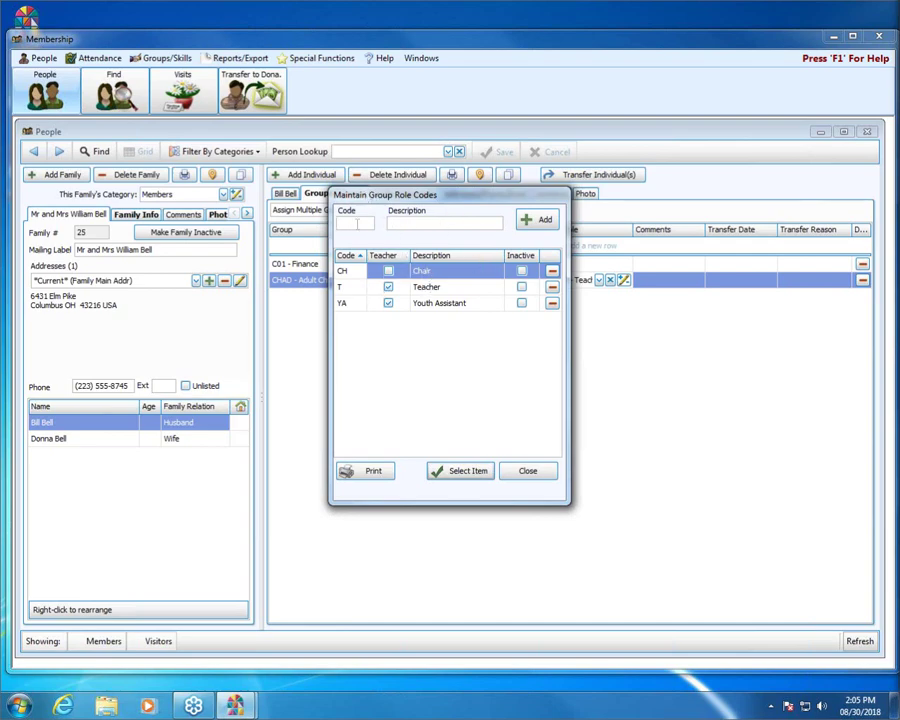
{"action": "left_click", "coordinate": [481, 225]}
{"action": "left_click", "coordinate": [533, 472]}
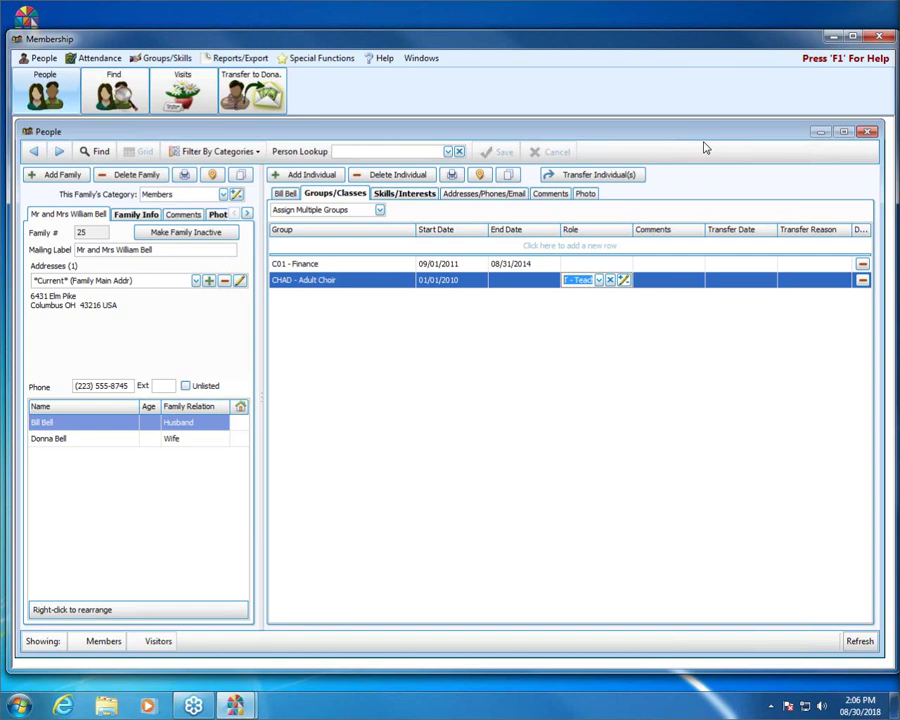
{"action": "left_click", "coordinate": [867, 133]}
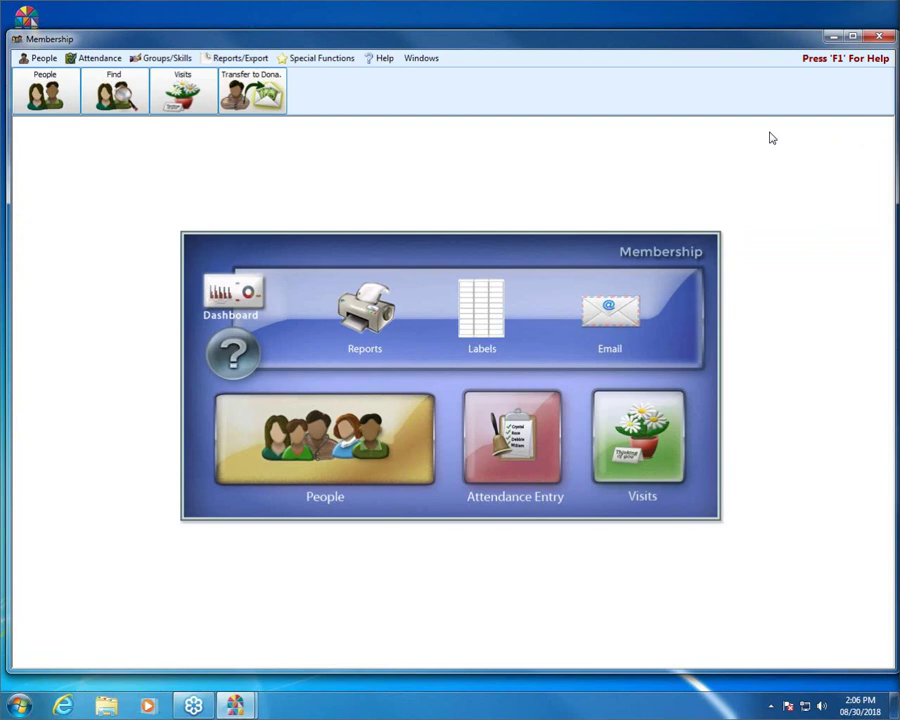
- Open the setup of groups and classes and view the settings of the top-level 41st Church of Anytown entry
{"action": "left_click", "coordinate": [168, 62]}
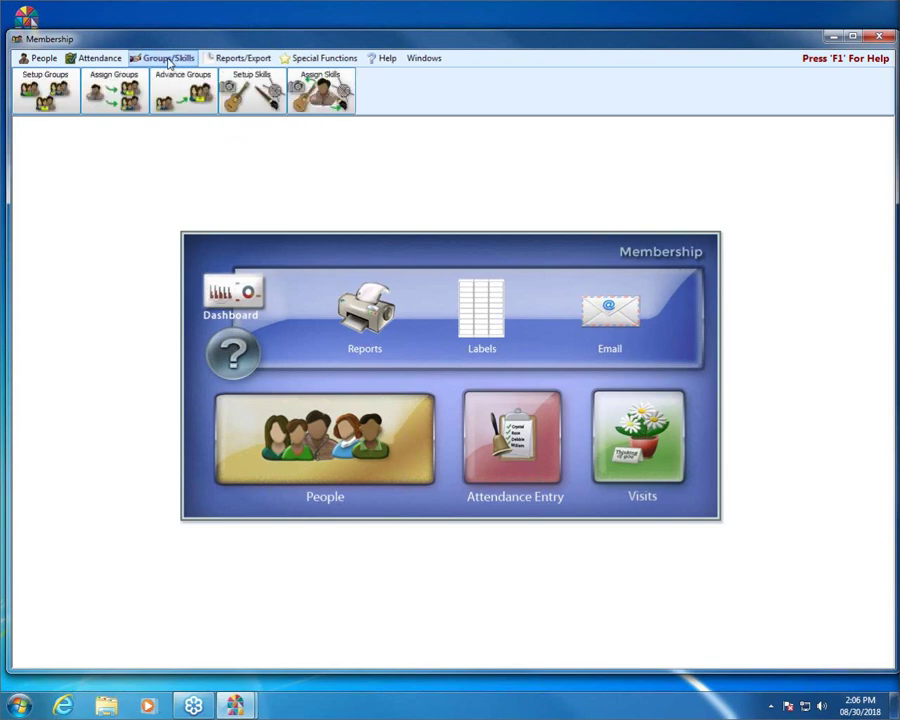
{"action": "left_click", "coordinate": [52, 90]}
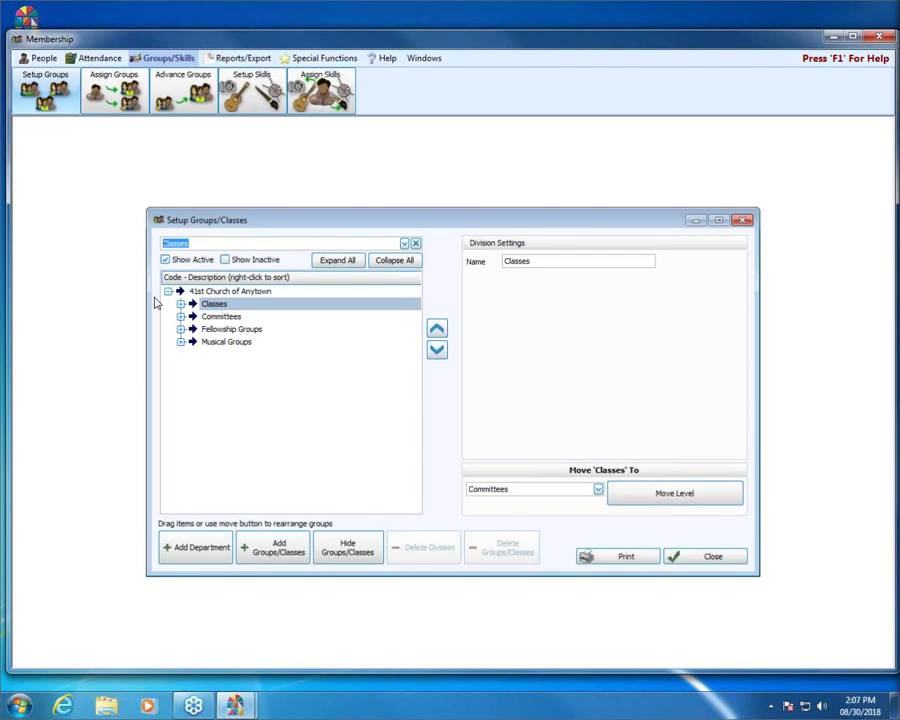
{"action": "left_click", "coordinate": [239, 292]}
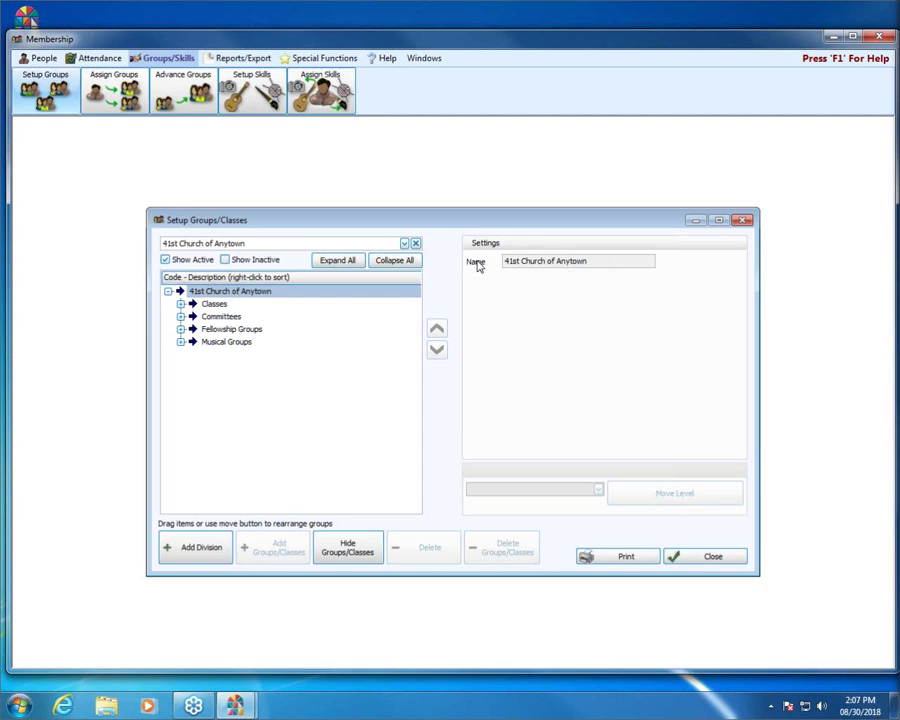
- Expand the Classes division and add a department named Adult under it
{"action": "left_click", "coordinate": [213, 306]}
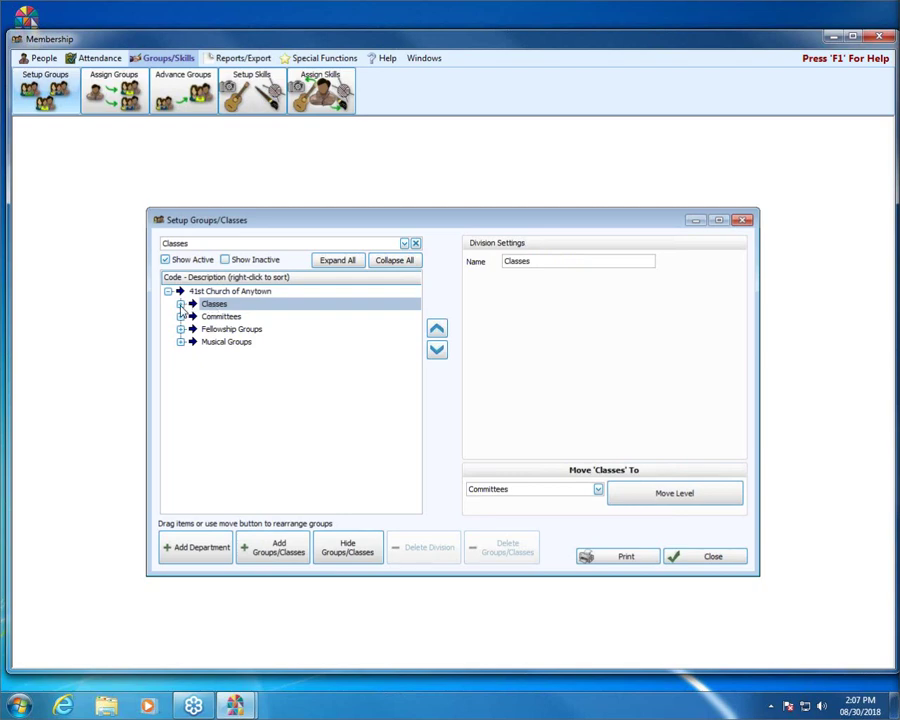
{"action": "left_click", "coordinate": [181, 305]}
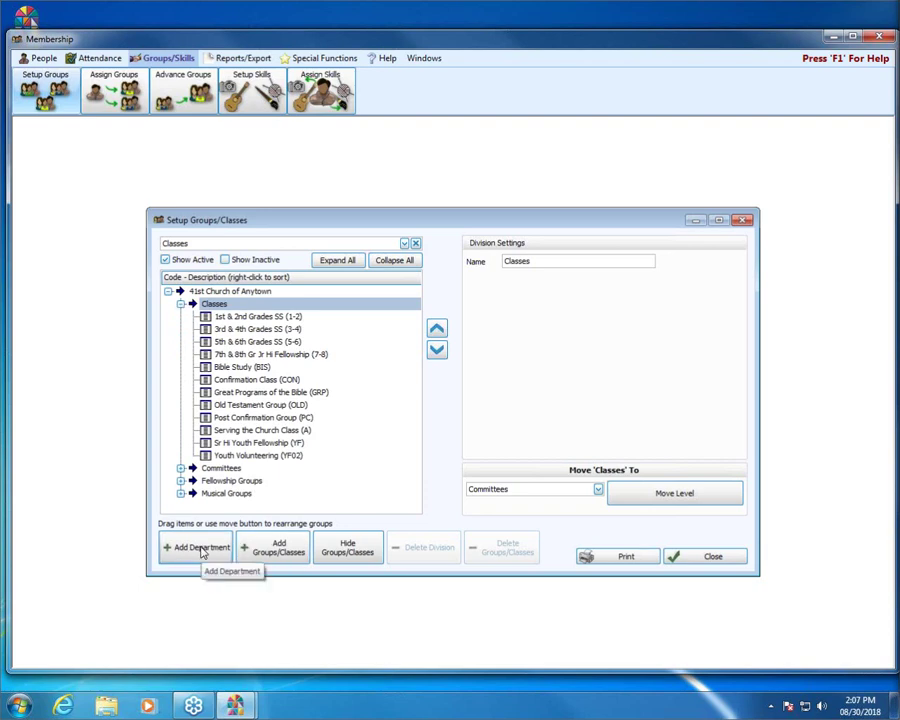
{"action": "left_click", "coordinate": [201, 551]}
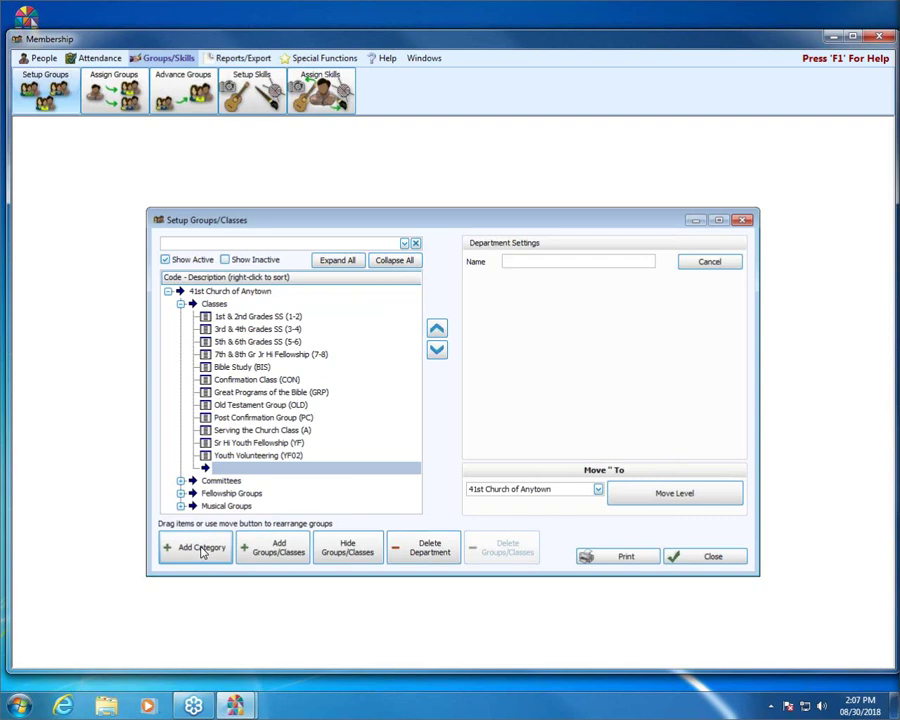
{"action": "type", "text": "Adult"}
{"action": "key", "text": "Return"}
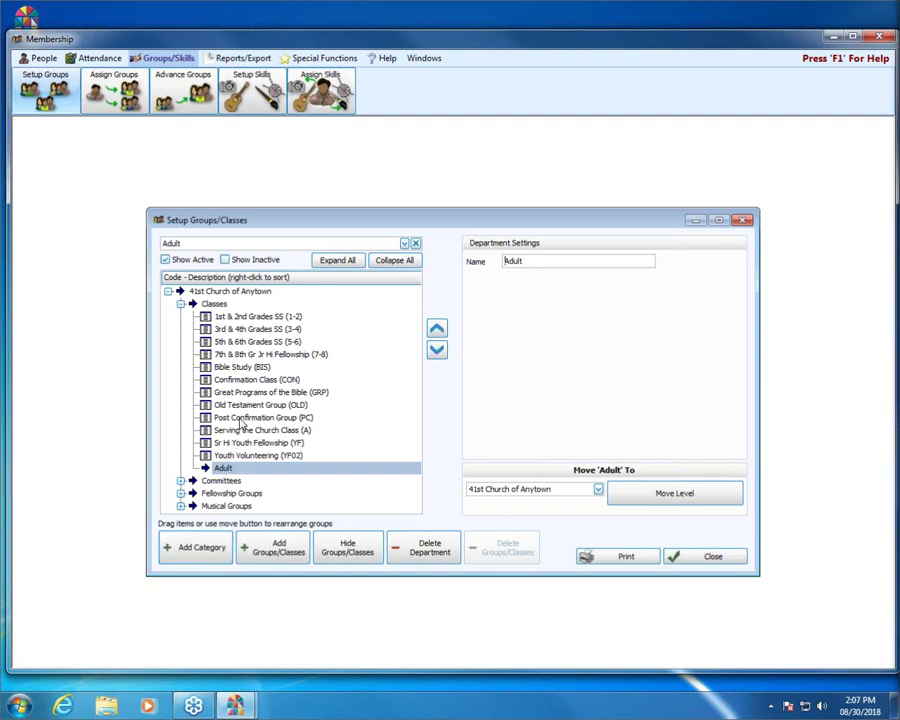
- Move the Old Testament Group from directly under Classes into the Adult department
{"action": "left_click", "coordinate": [241, 420]}
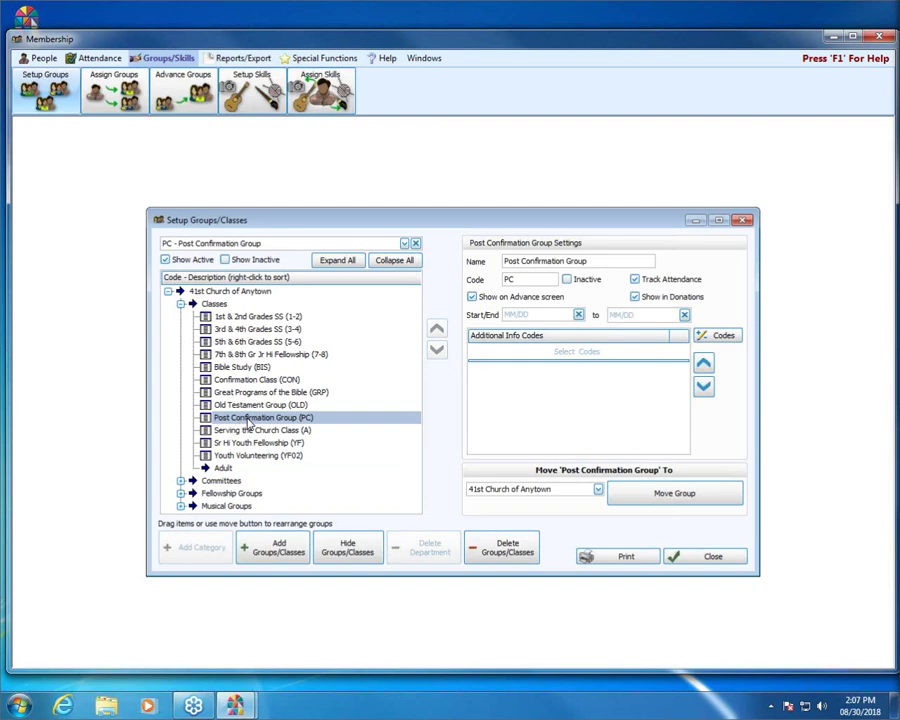
{"action": "left_click", "coordinate": [248, 406]}
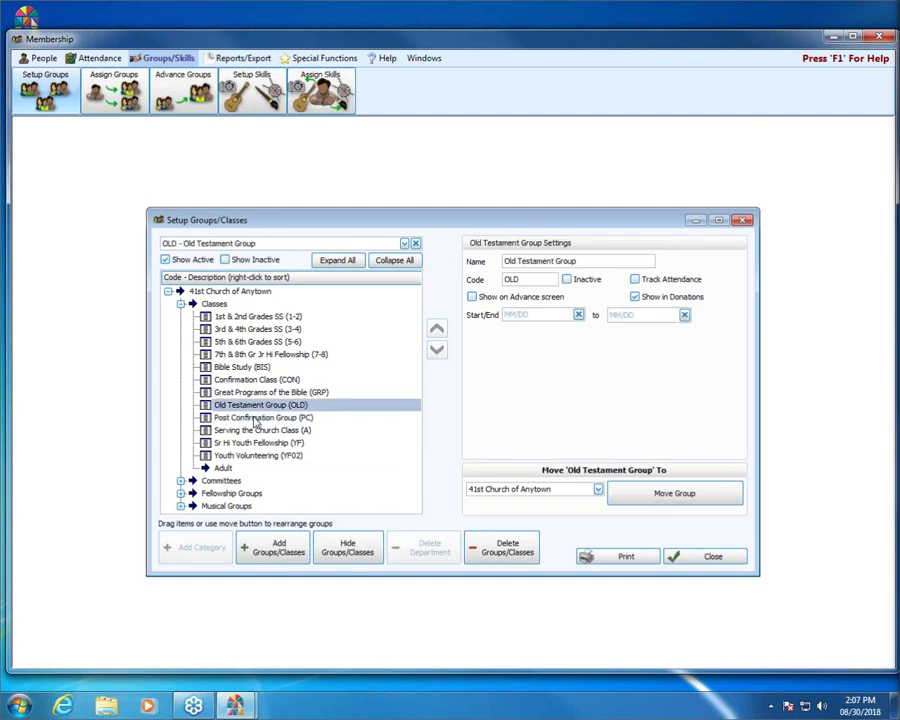
{"action": "left_click", "coordinate": [257, 419]}
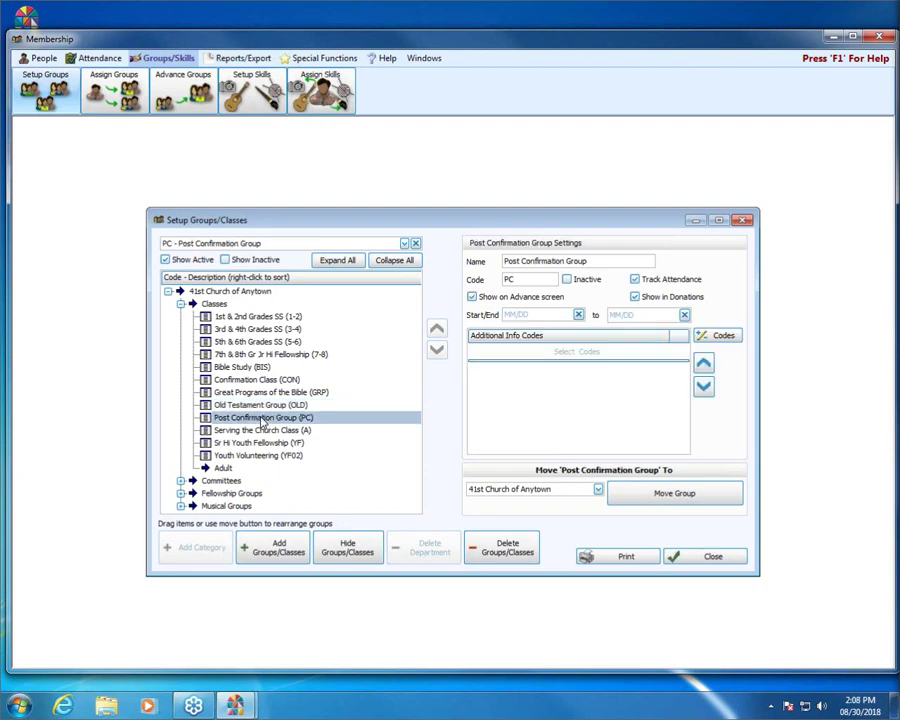
{"action": "left_click_drag", "start_coordinate": [262, 408], "coordinate": [223, 466]}
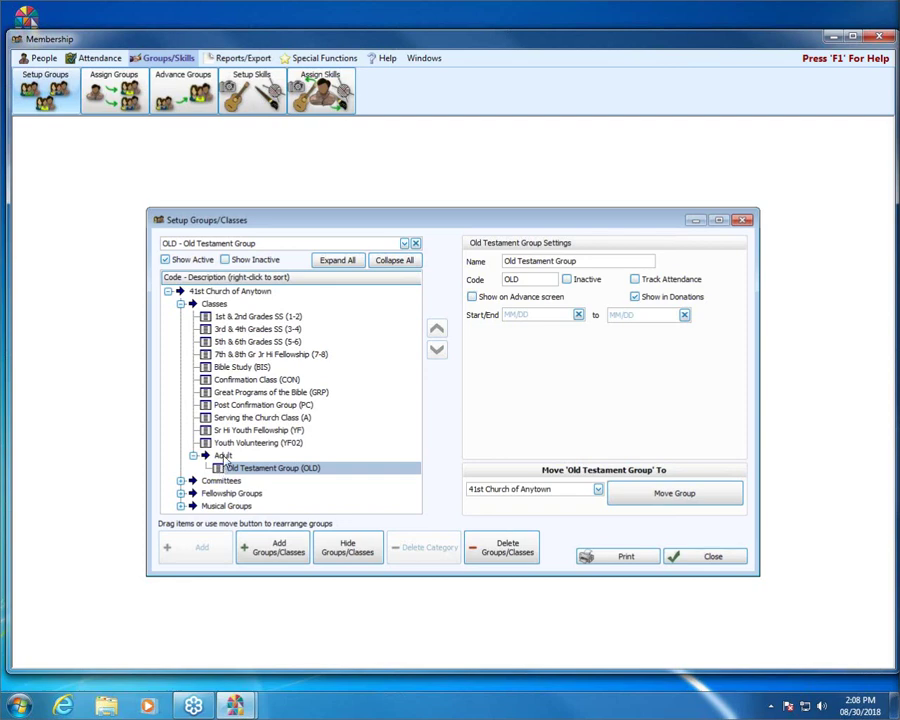
- Move the Great Programs of the Bible group into the Adult department using the Move Group function
{"action": "left_click", "coordinate": [236, 394]}
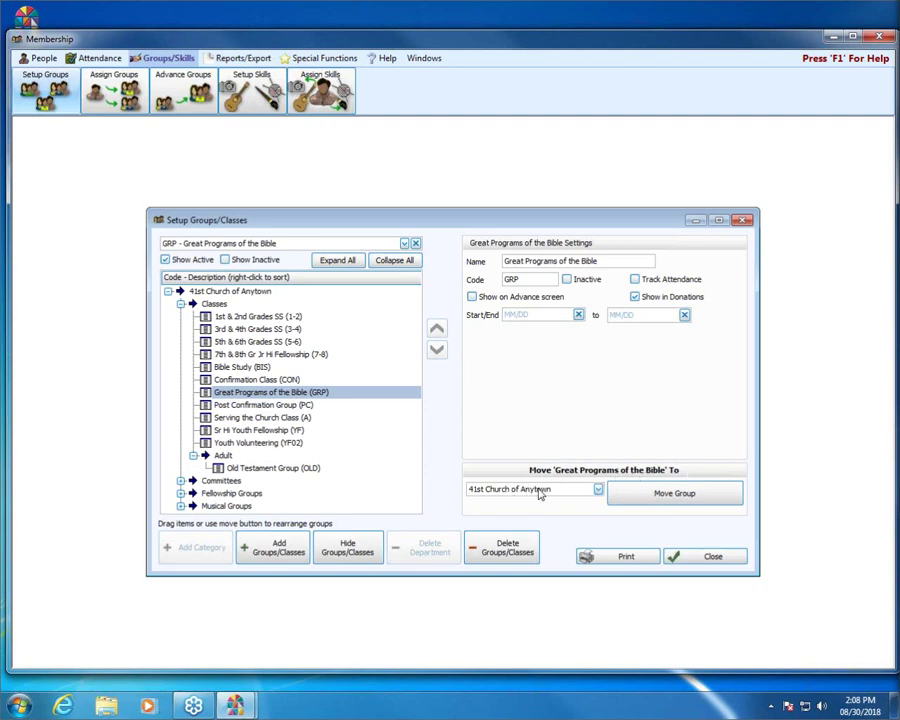
{"action": "left_click", "coordinate": [598, 490]}
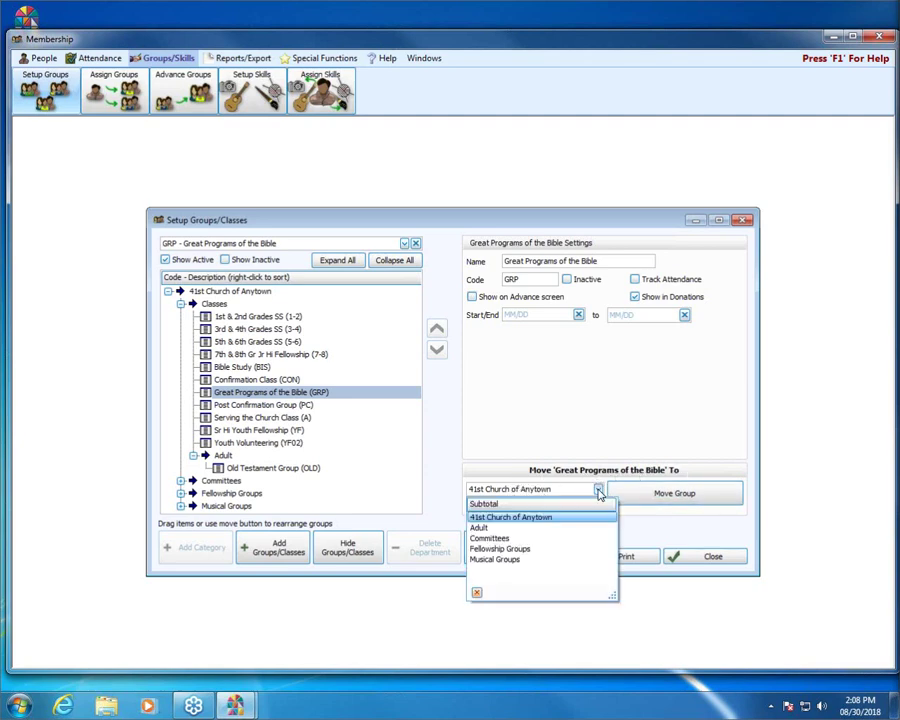
{"action": "left_click", "coordinate": [480, 528]}
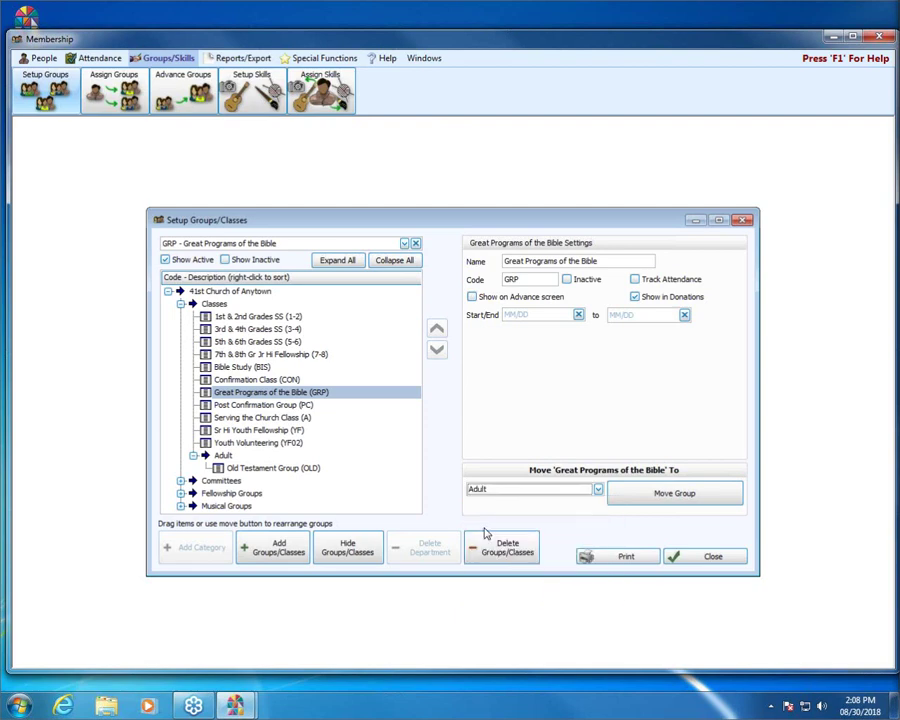
{"action": "left_click", "coordinate": [672, 496]}
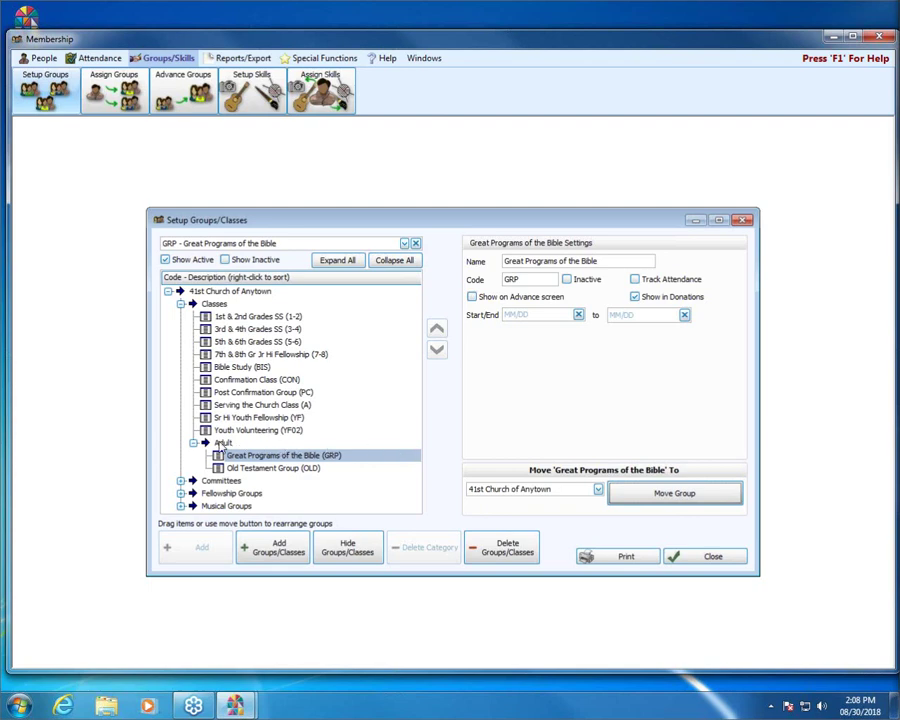
- Add a second department named Children under the Classes division
{"action": "left_click", "coordinate": [214, 307]}
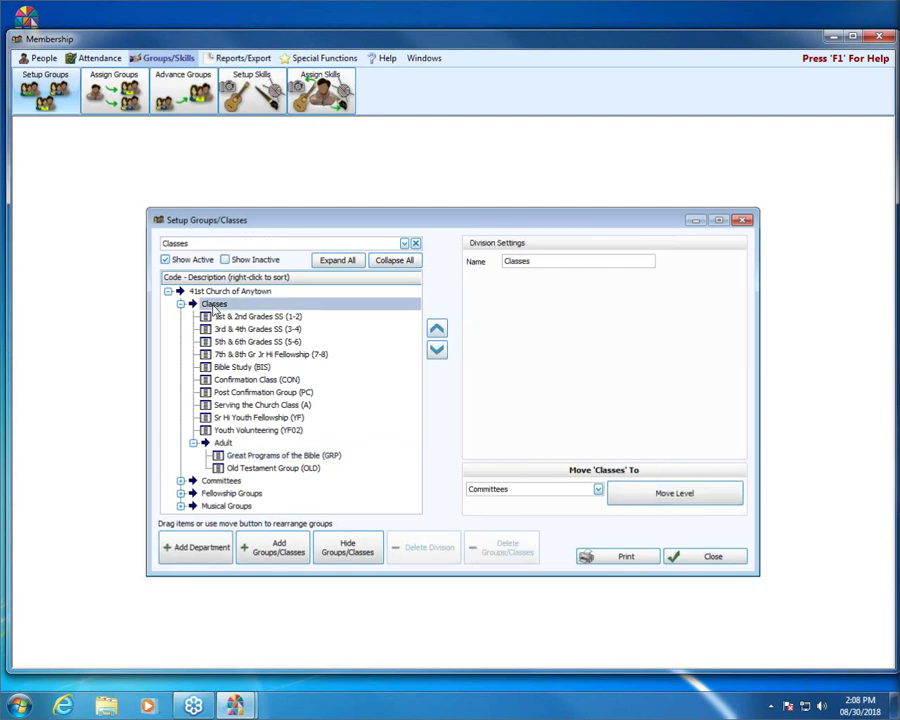
{"action": "left_click", "coordinate": [223, 443]}
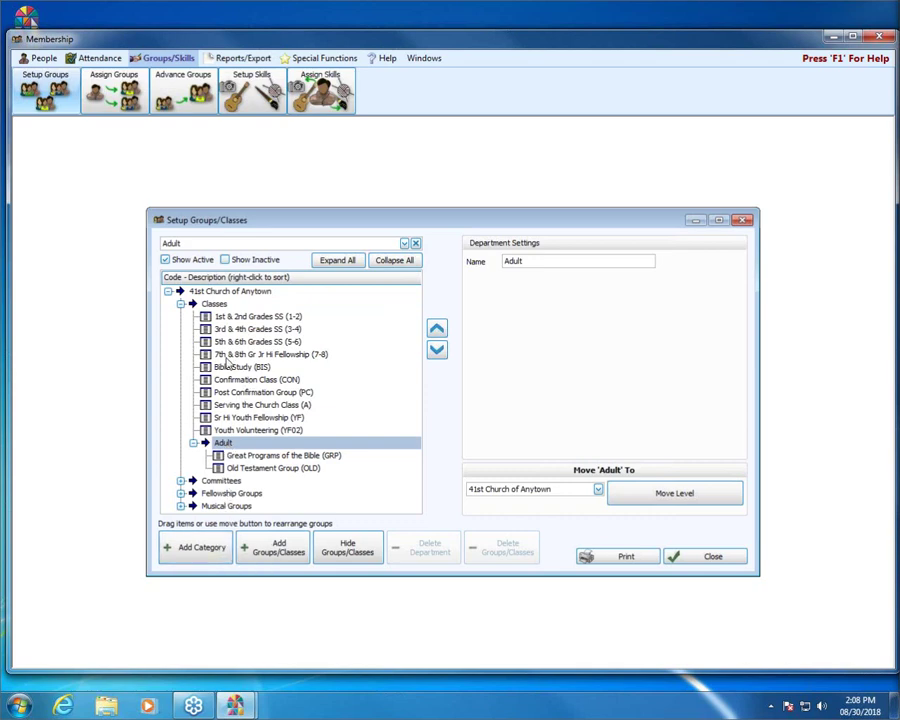
{"action": "left_click", "coordinate": [214, 303]}
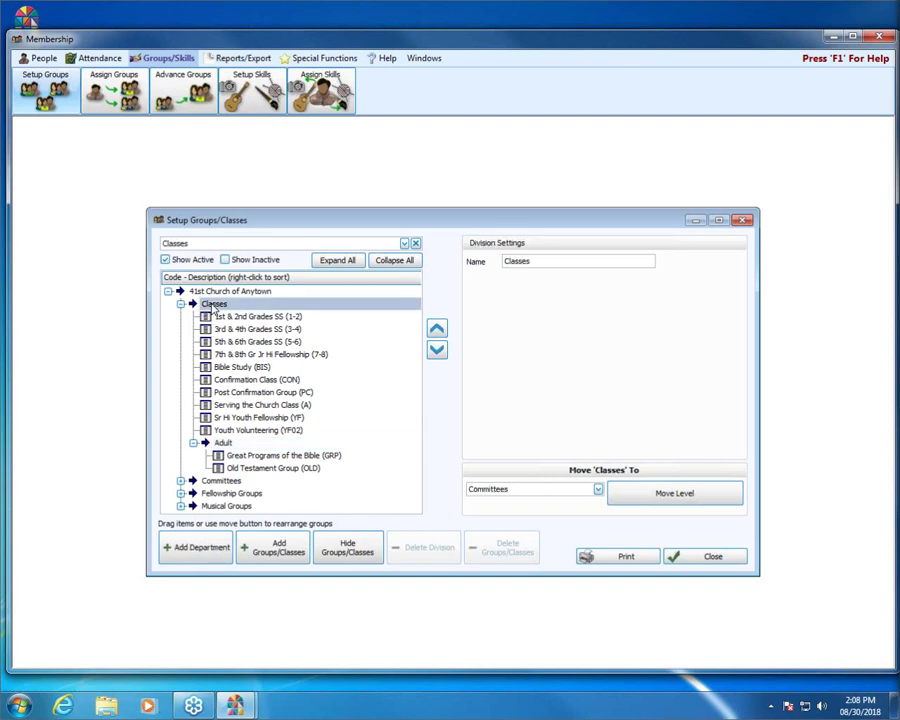
{"action": "left_click", "coordinate": [204, 548]}
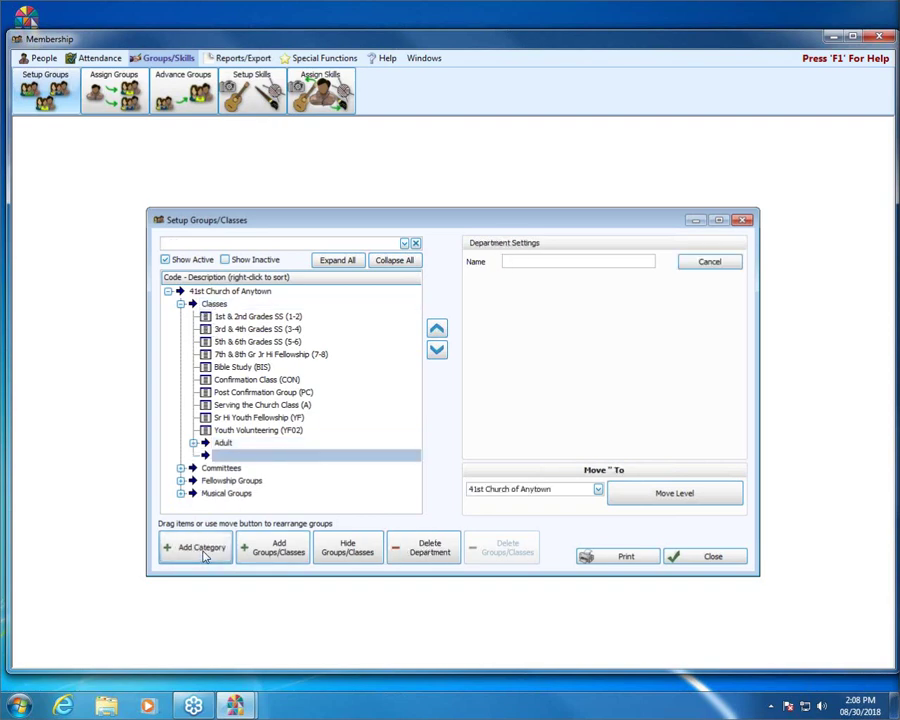
{"action": "type", "text": "Cho"}
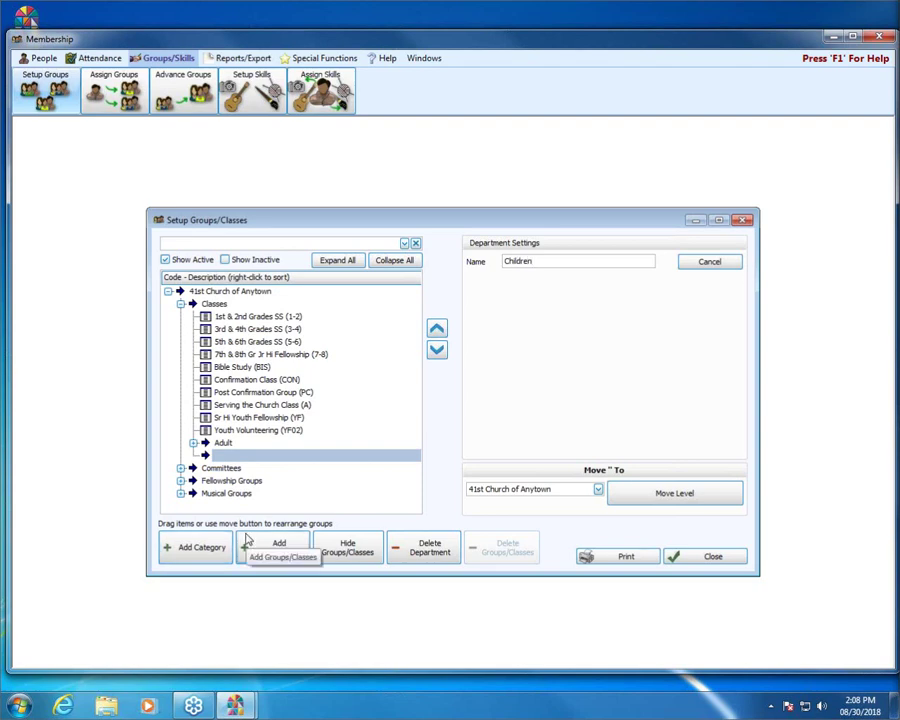
{"action": "left_click", "coordinate": [251, 458]}
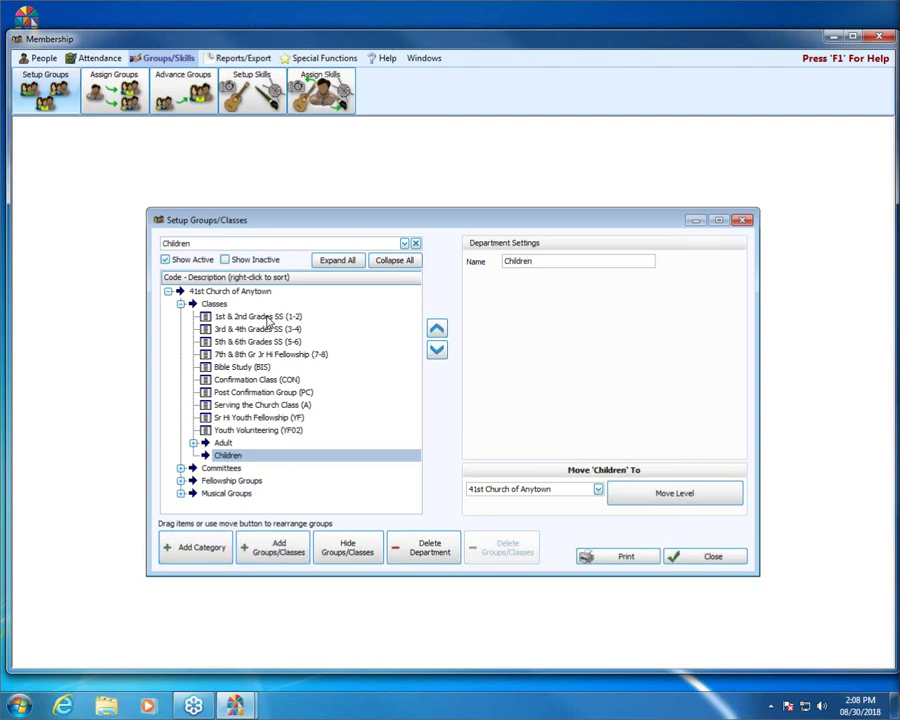
- Add a category named High School under the Children department
{"action": "left_click", "coordinate": [266, 317]}
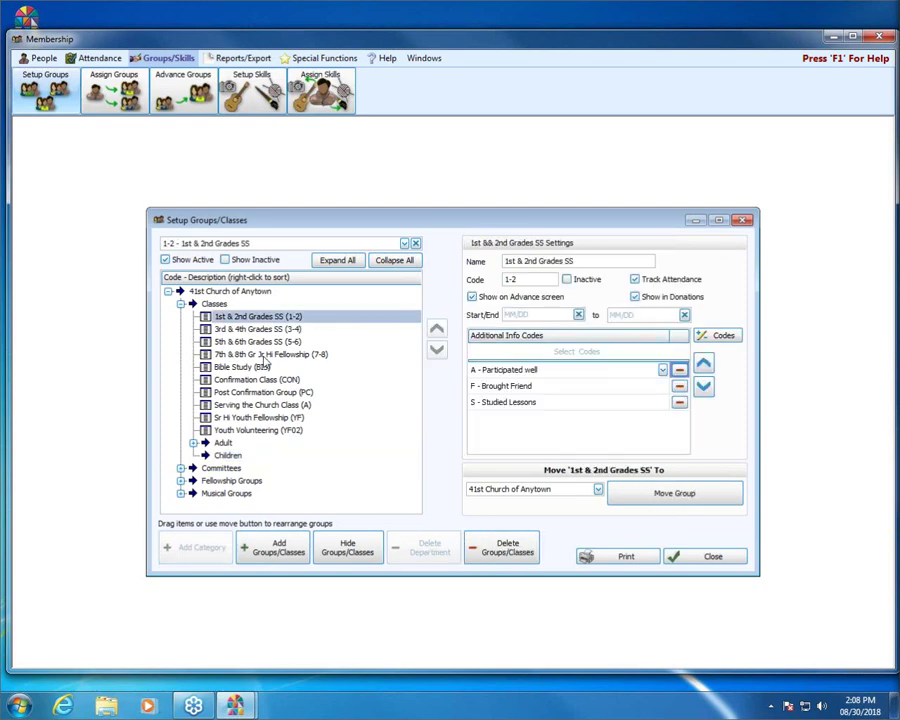
{"action": "left_click", "coordinate": [265, 355]}
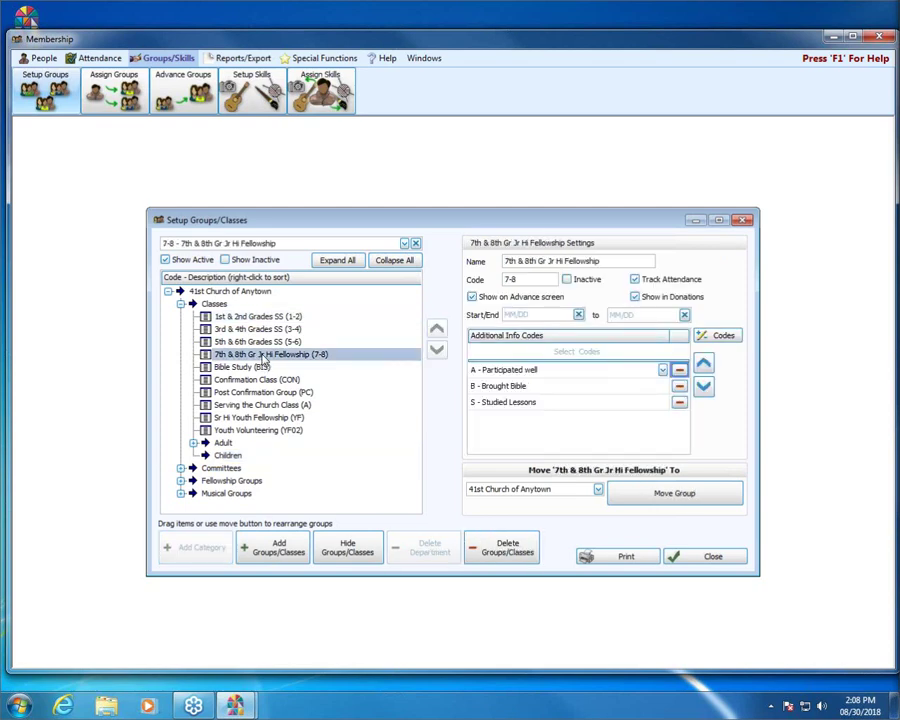
{"action": "left_click", "coordinate": [230, 456]}
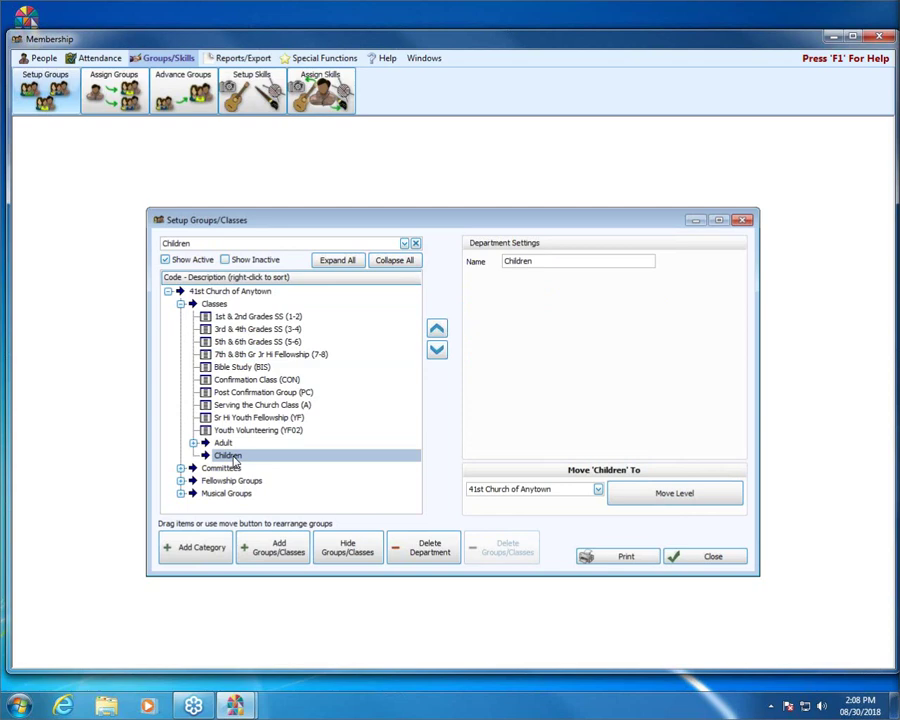
{"action": "left_click", "coordinate": [213, 556]}
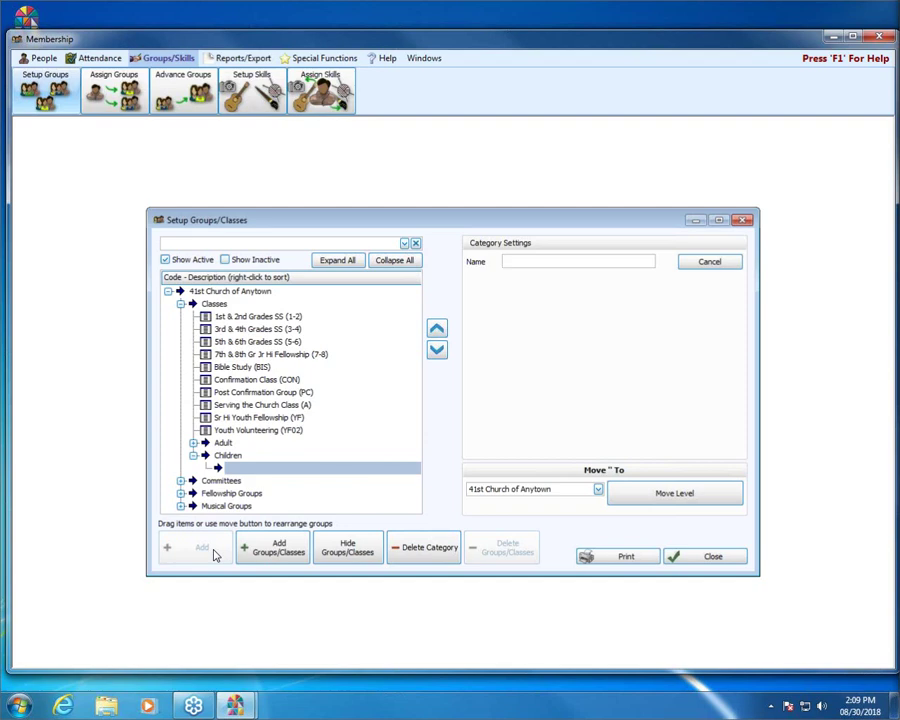
{"action": "type", "text": "High School"}
{"action": "key", "text": "Return"}
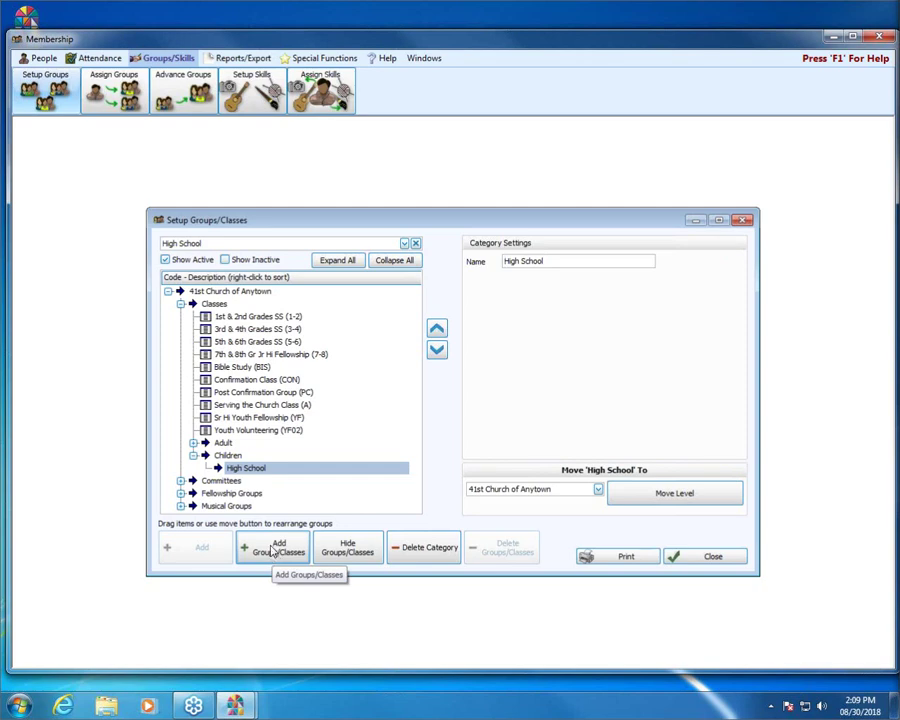
- Add another category named Grade school under the Children department
{"action": "left_click", "coordinate": [229, 456]}
{"action": "left_click", "coordinate": [219, 549]}
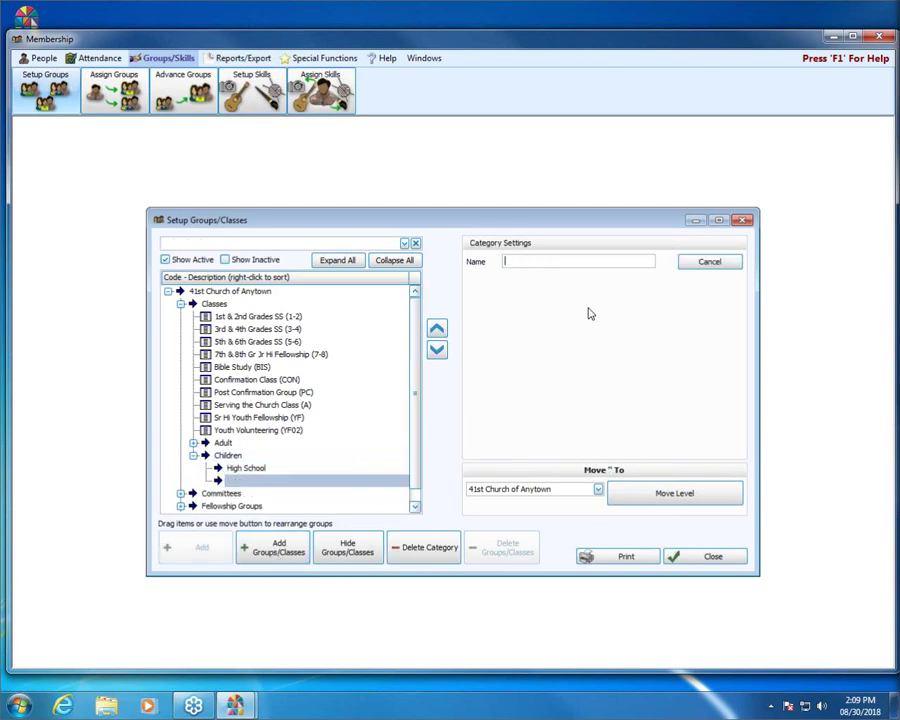
{"action": "type", "text": "Grade school"}
{"action": "key", "text": "Return"}
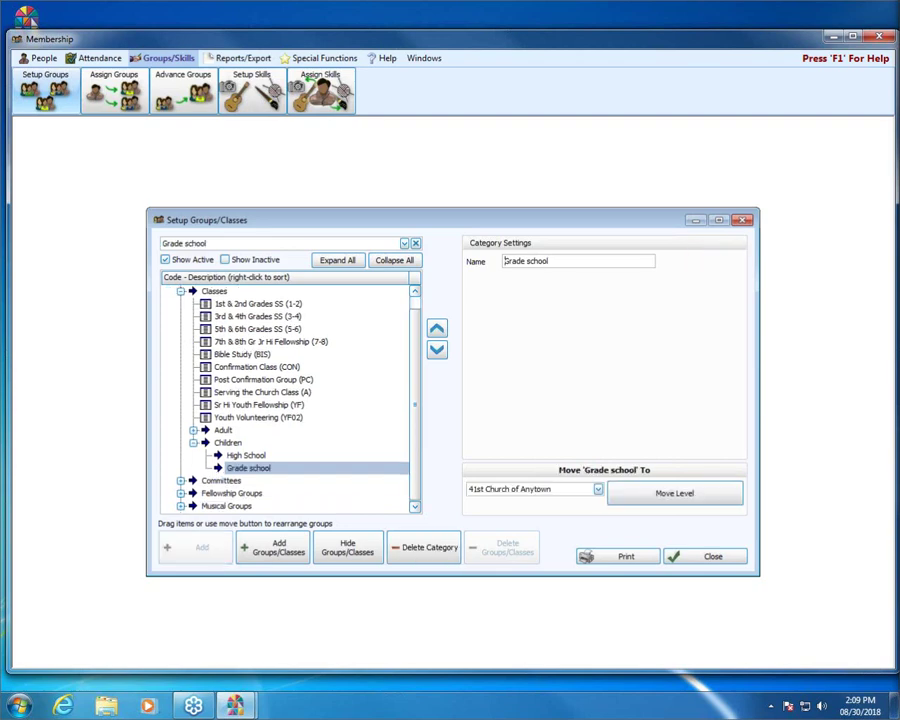
- Move the 1st & 2nd Grades SS group from Classes into the Grade school category
{"action": "left_click", "coordinate": [238, 305]}
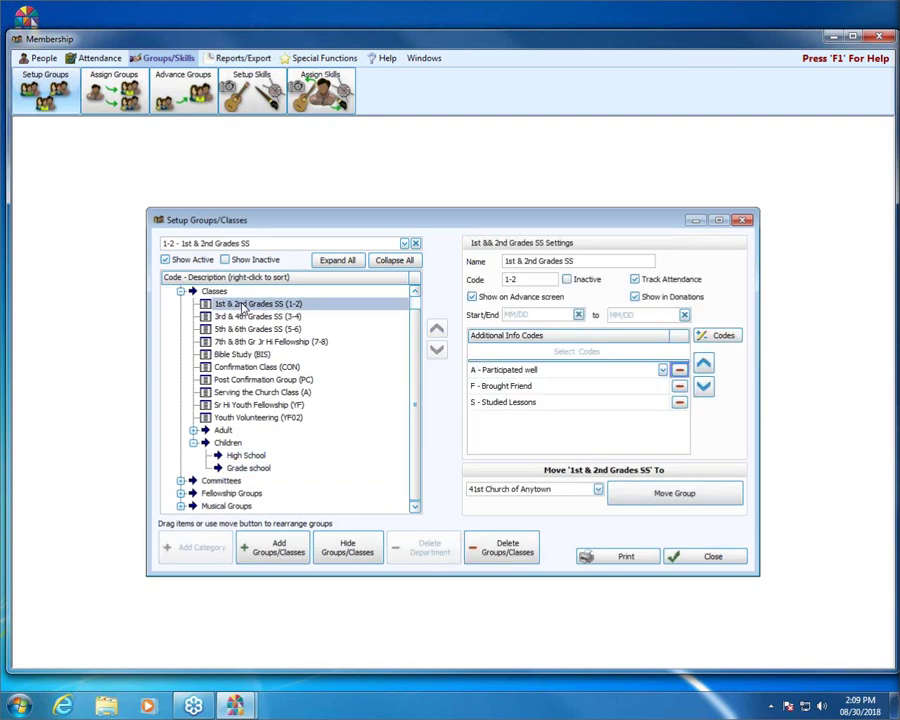
{"action": "left_click", "coordinate": [597, 489]}
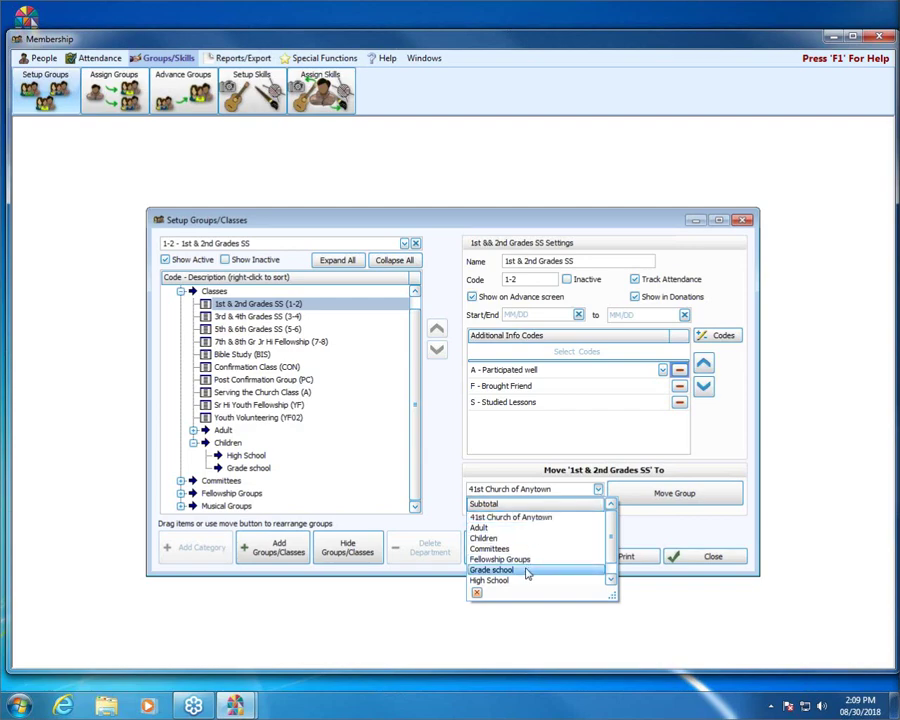
{"action": "left_click", "coordinate": [585, 570]}
{"action": "left_click", "coordinate": [695, 496]}
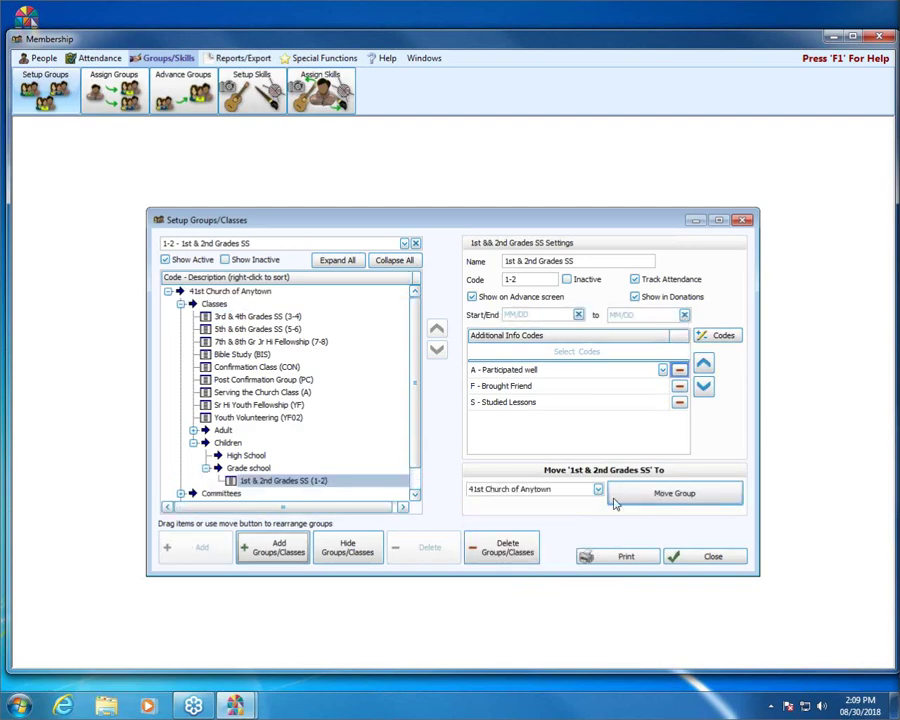
- Move the Post Confirmation Group into the High School category and expand the Grade school category
{"action": "left_click", "coordinate": [234, 455]}
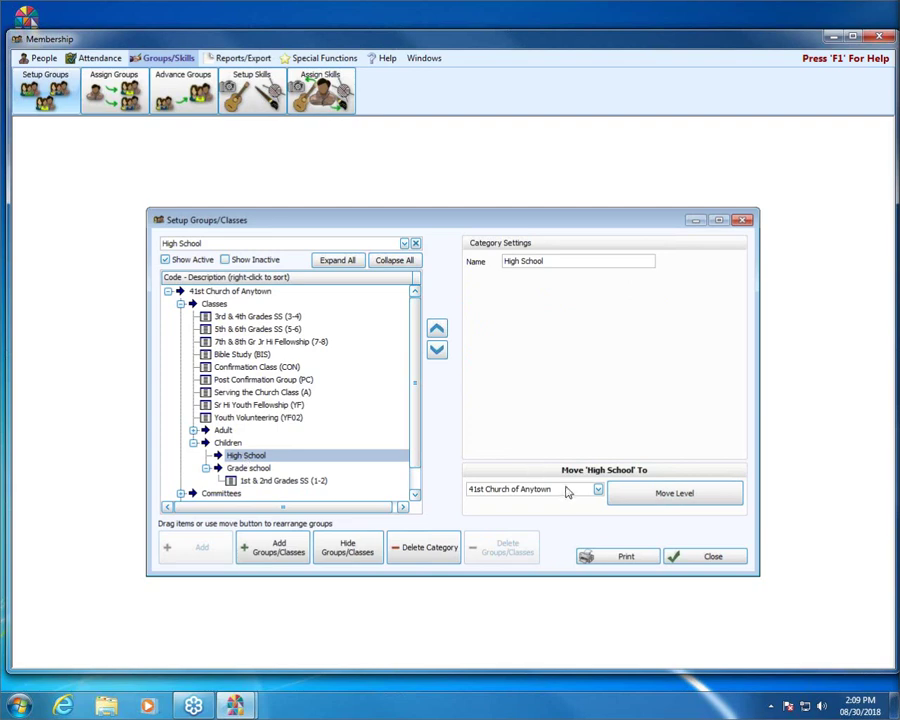
{"action": "left_click", "coordinate": [598, 491]}
{"action": "left_click", "coordinate": [597, 490]}
{"action": "left_click", "coordinate": [250, 379]}
{"action": "left_click", "coordinate": [598, 489]}
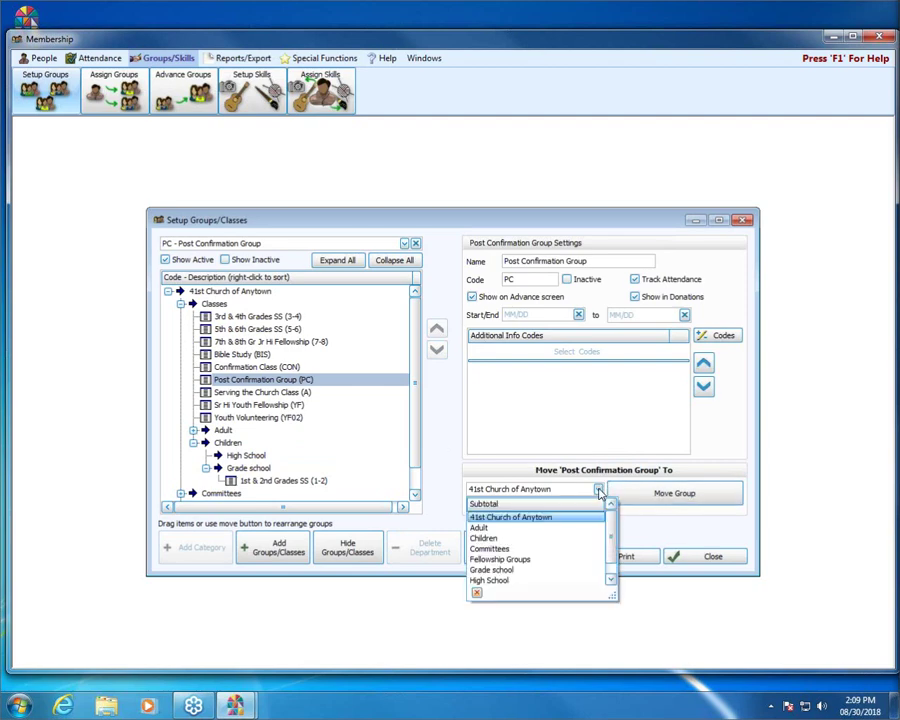
{"action": "left_click", "coordinate": [531, 581]}
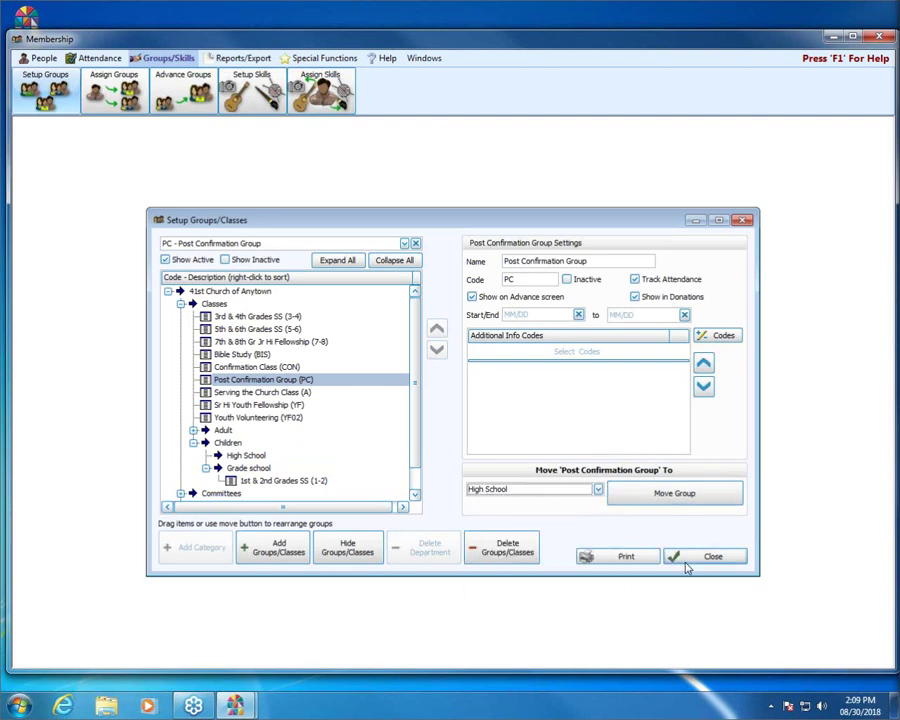
{"action": "left_click", "coordinate": [727, 498]}
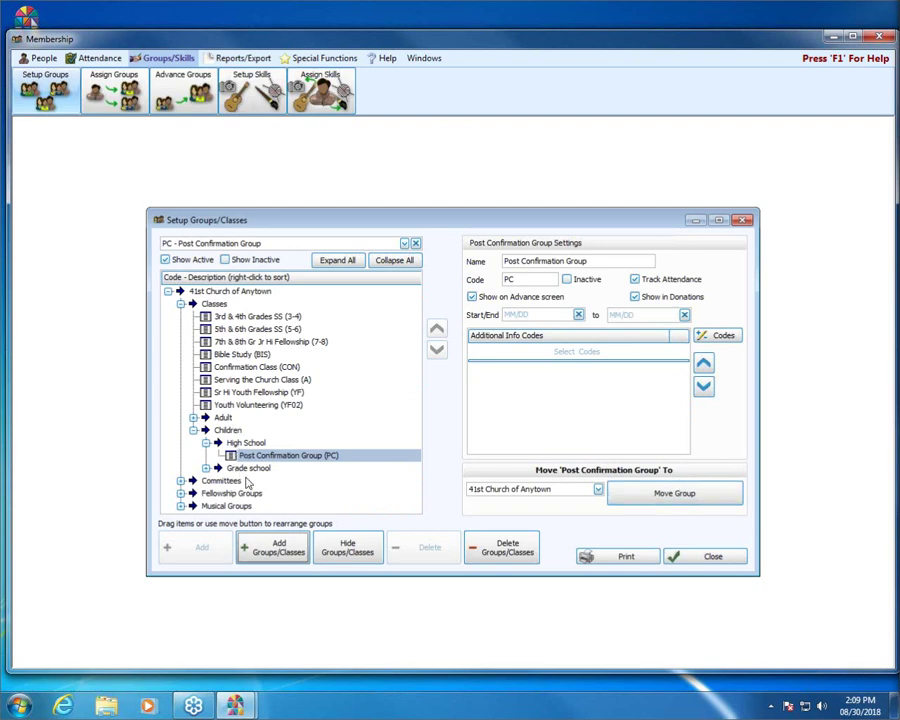
{"action": "left_click", "coordinate": [206, 467]}
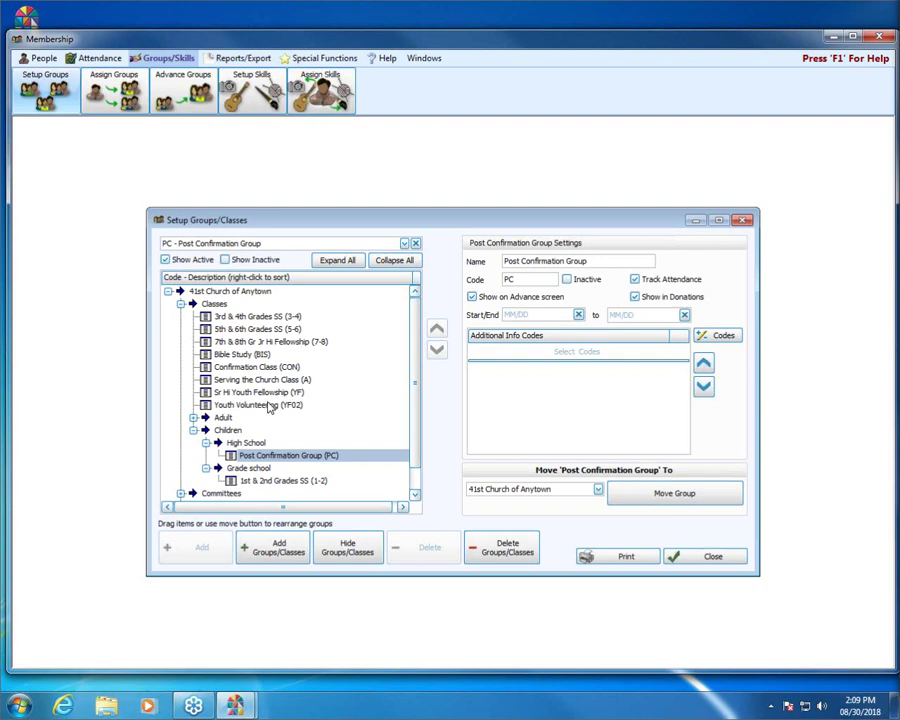
- Close the group setup, dismiss the error report and reopen the Membership module
{"action": "left_click", "coordinate": [713, 557]}
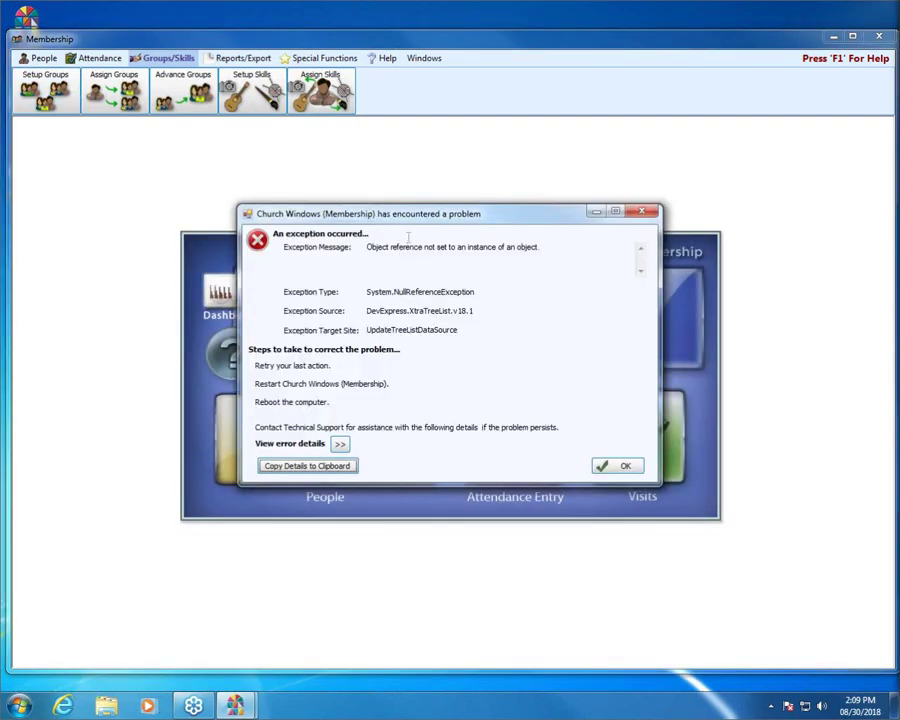
{"action": "left_click", "coordinate": [646, 211]}
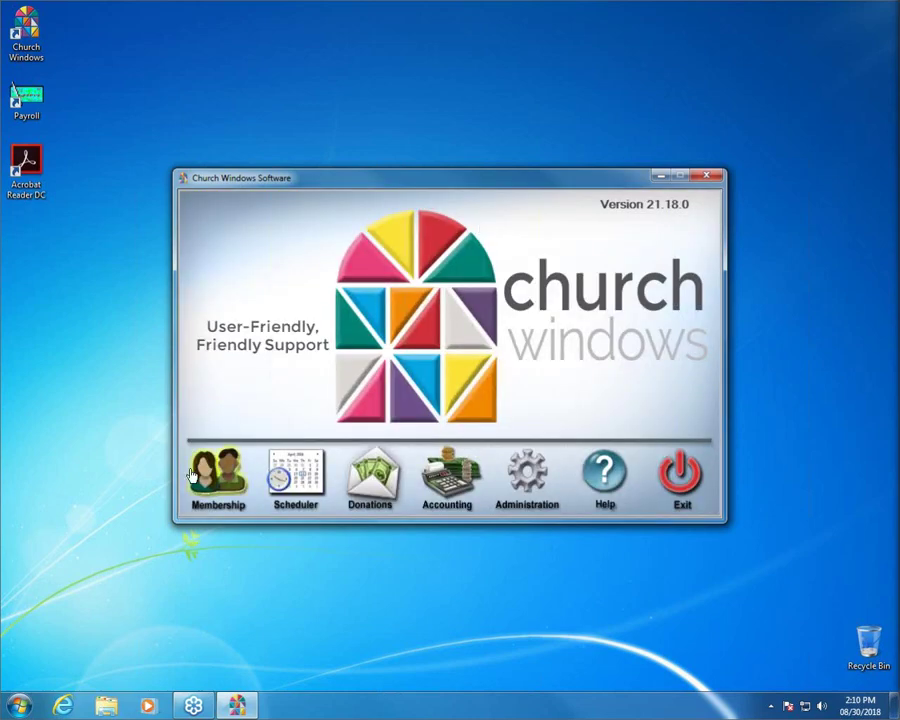
{"action": "left_click", "coordinate": [207, 478]}
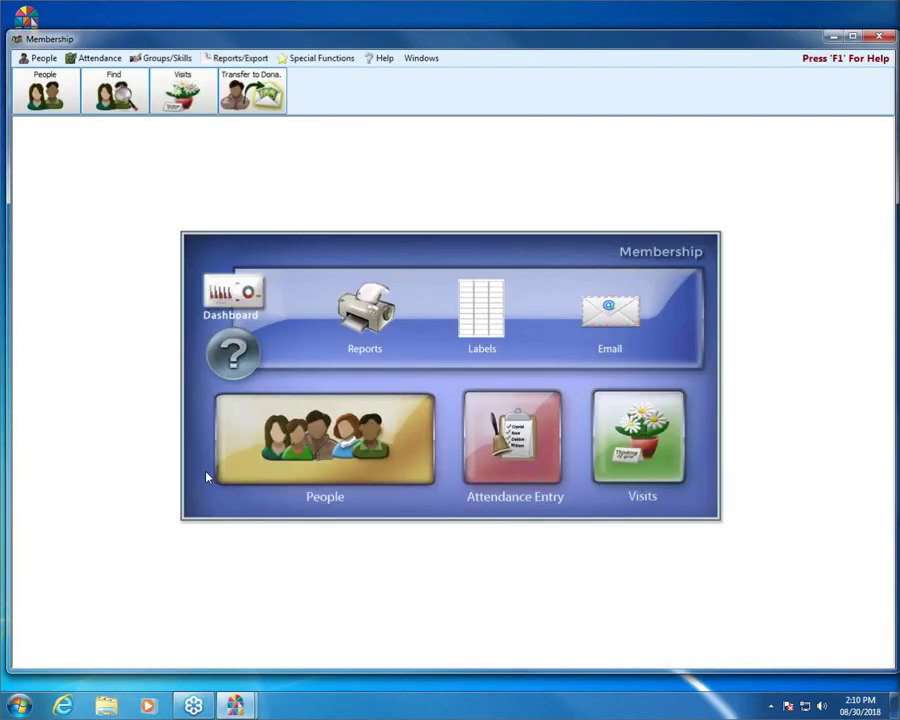
- Open the Membership settings and view the relabel fields for groups, divisions, departments and categories
{"action": "left_click", "coordinate": [313, 60]}
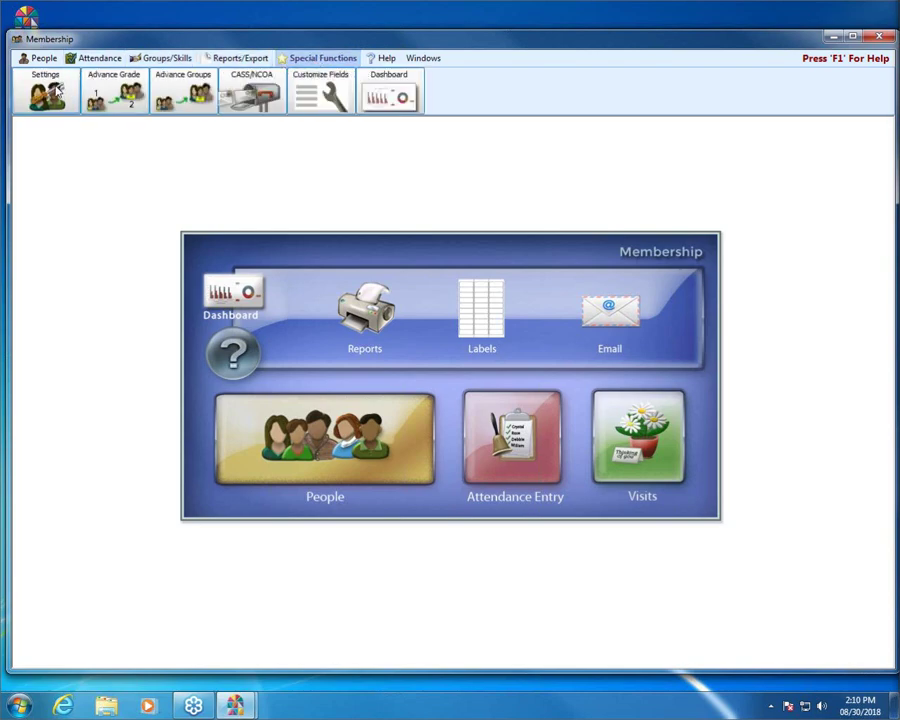
{"action": "left_click", "coordinate": [50, 92]}
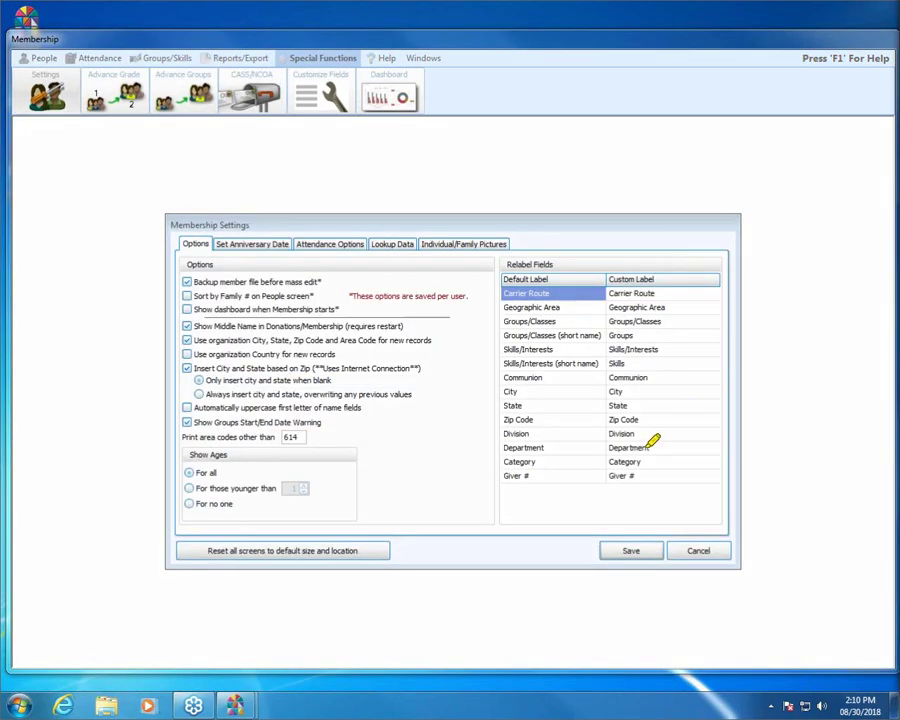
{"action": "mouse_move", "coordinate": [690, 425]}
{"action": "left_mouse_down"}
{"action": "mouse_move", "coordinate": [518, 428]}
{"action": "mouse_move", "coordinate": [488, 447]}
{"action": "mouse_move", "coordinate": [514, 464]}
{"action": "mouse_move", "coordinate": [683, 460]}
{"action": "mouse_move", "coordinate": [699, 424]}
{"action": "mouse_move", "coordinate": [670, 416]}
{"action": "left_mouse_up"}
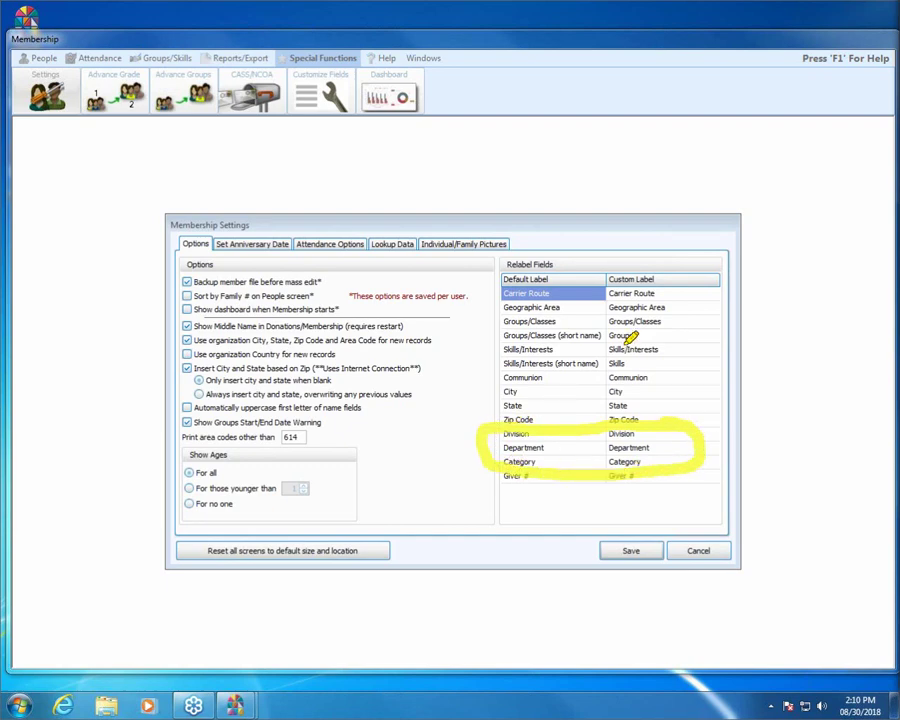
{"action": "mouse_move", "coordinate": [673, 306]}
{"action": "left_mouse_down"}
{"action": "mouse_move", "coordinate": [518, 308]}
{"action": "mouse_move", "coordinate": [494, 313]}
{"action": "mouse_move", "coordinate": [495, 337]}
{"action": "mouse_move", "coordinate": [675, 338]}
{"action": "mouse_move", "coordinate": [673, 309]}
{"action": "left_mouse_up"}
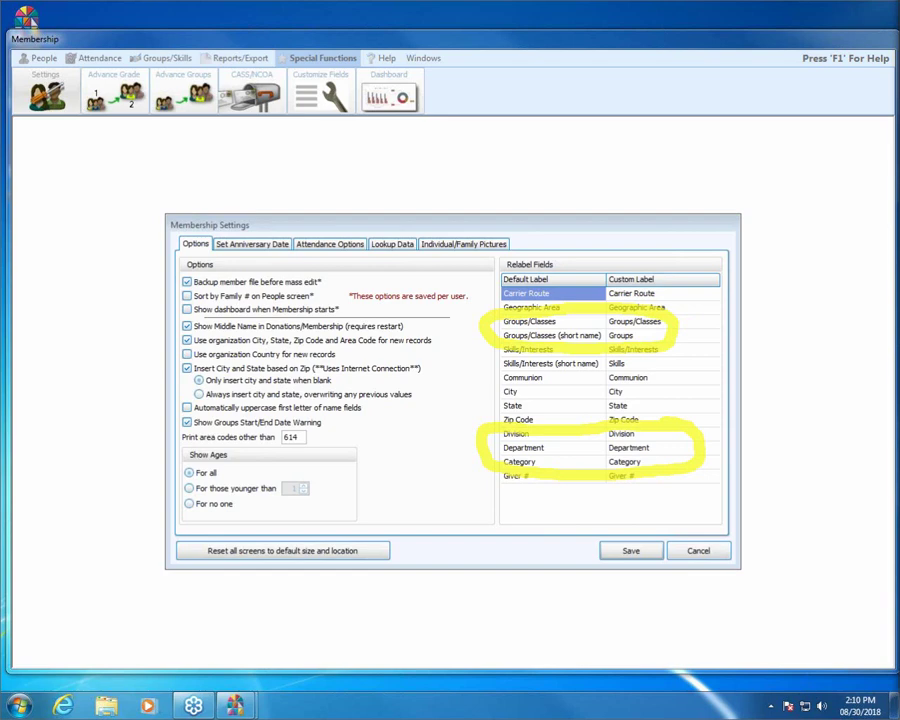
- Try Committees/Classes as the custom label for Groups/Classes, and restore the label to Groups/Classes
{"action": "left_click", "coordinate": [645, 321]}
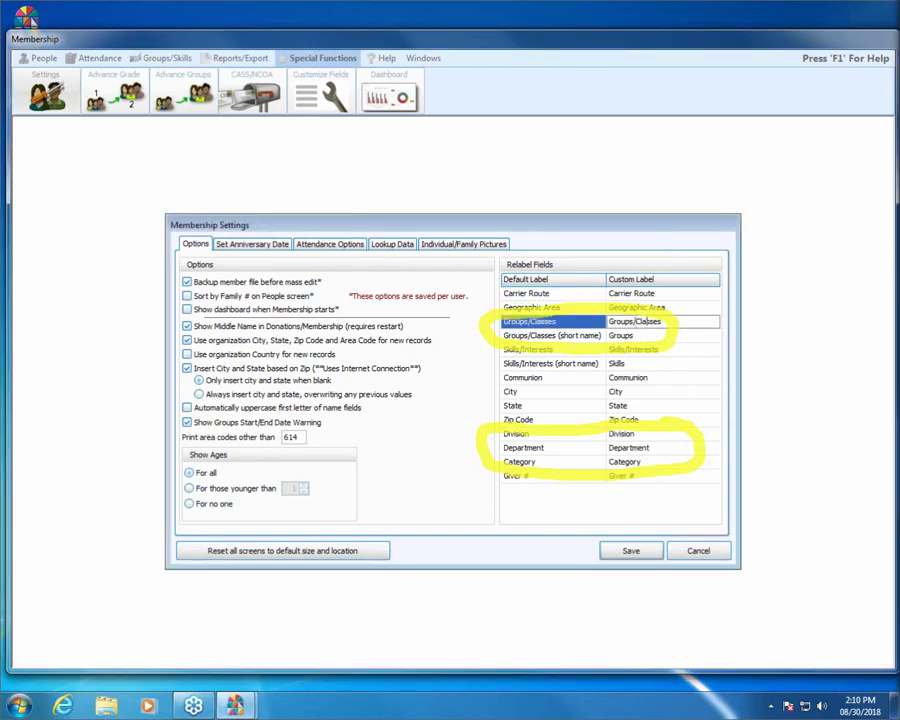
{"action": "left_click_drag", "start_coordinate": [633, 321], "coordinate": [608, 321]}
{"action": "type", "text": "C"}
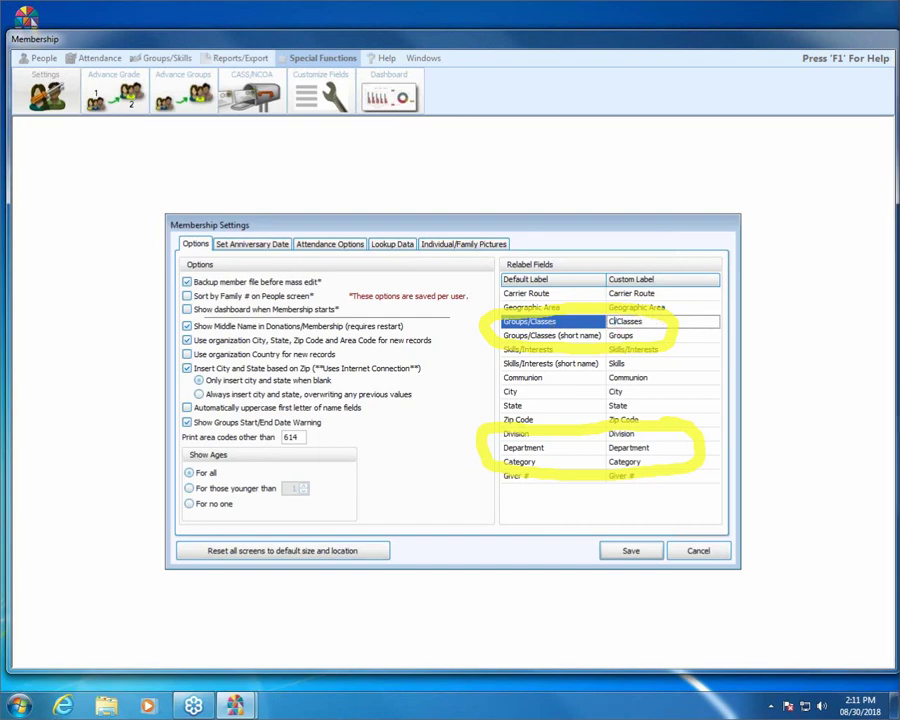
{"action": "type", "text": "ommittee"}
{"action": "type", "text": "s"}
{"action": "key", "text": "BackSpace"}
{"action": "key", "text": "BackSpace"}
{"action": "key", "text": "BackSpace"}
{"action": "key", "text": "BackSpace"}
{"action": "key", "text": "BackSpace"}
{"action": "key", "text": "BackSpace"}
{"action": "key", "text": "BackSpace"}
{"action": "key", "text": "BackSpace"}
{"action": "key", "text": "BackSpace"}
{"action": "key", "text": "BackSpace"}
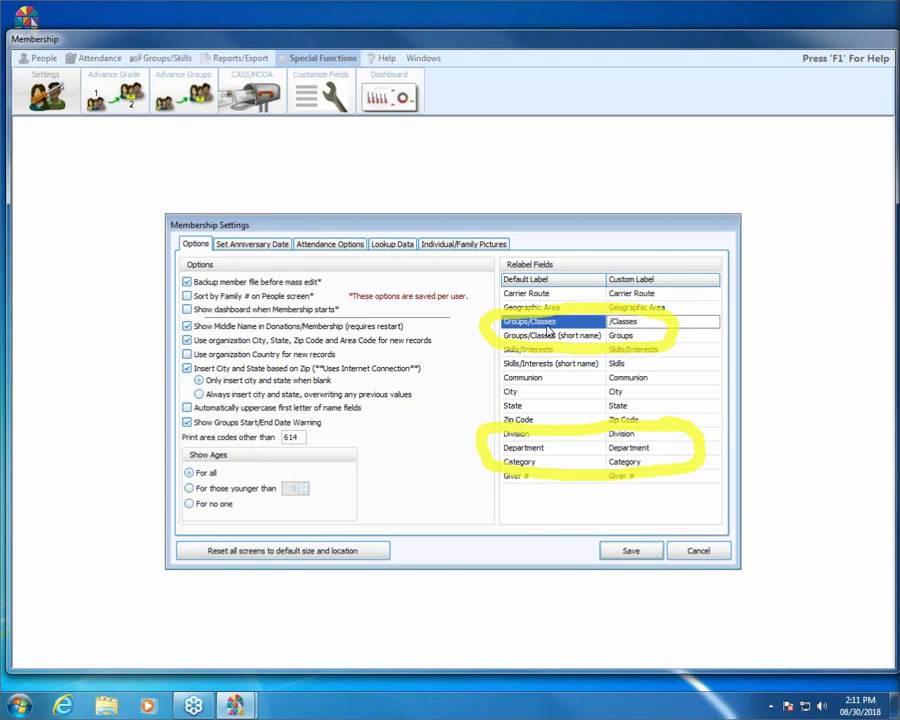
{"action": "type", "text": "Groups"}
- Try Level 1, Level 2 and Level 3 as the custom labels for Division, Department and Category, and discard the settings changes
{"action": "key", "text": "Down"}
{"action": "key", "text": "Down"}
{"action": "key", "text": "Down"}
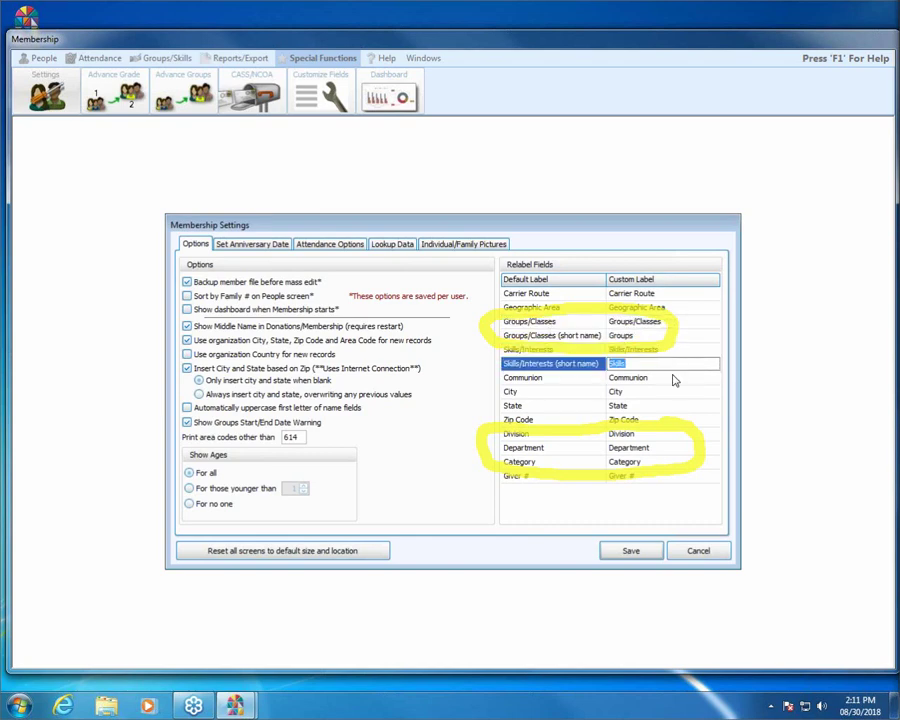
{"action": "key", "text": "Down"}
{"action": "key", "text": "Down"}
{"action": "key", "text": "Down"}
{"action": "key", "text": "Down"}
{"action": "key", "text": "Down"}
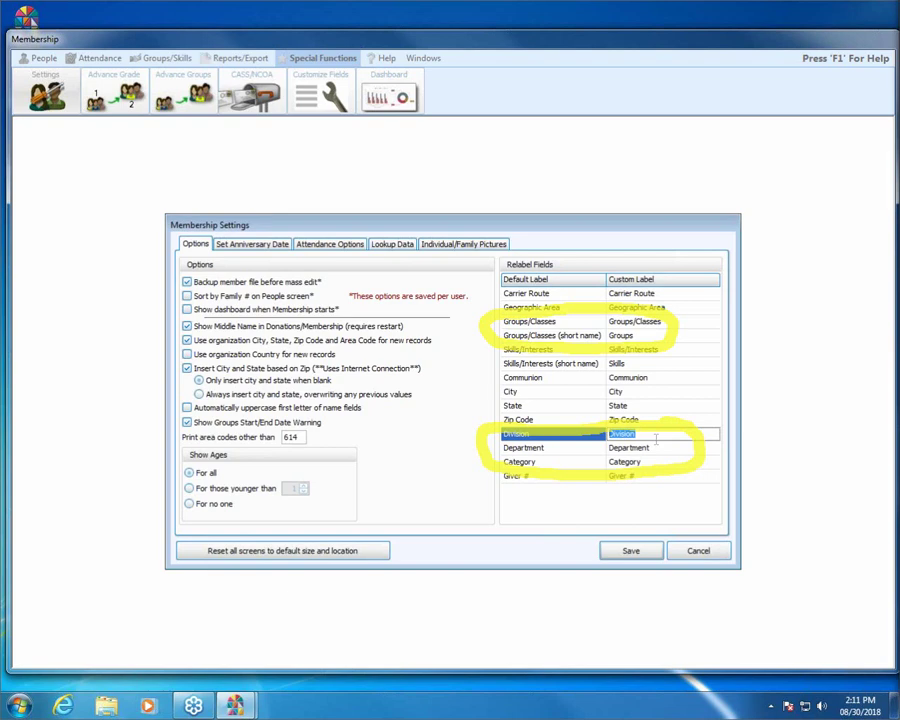
{"action": "type", "text": "Level 1"}
{"action": "key", "text": "Return"}
{"action": "type", "text": "Leve"}
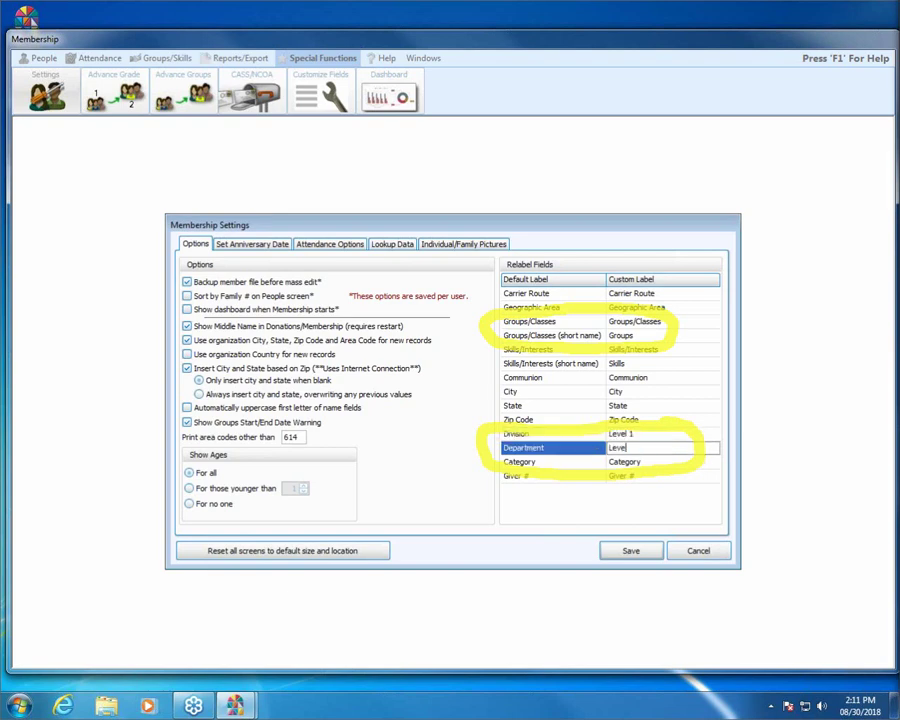
{"action": "type", "text": "l 2"}
{"action": "key", "text": "Return"}
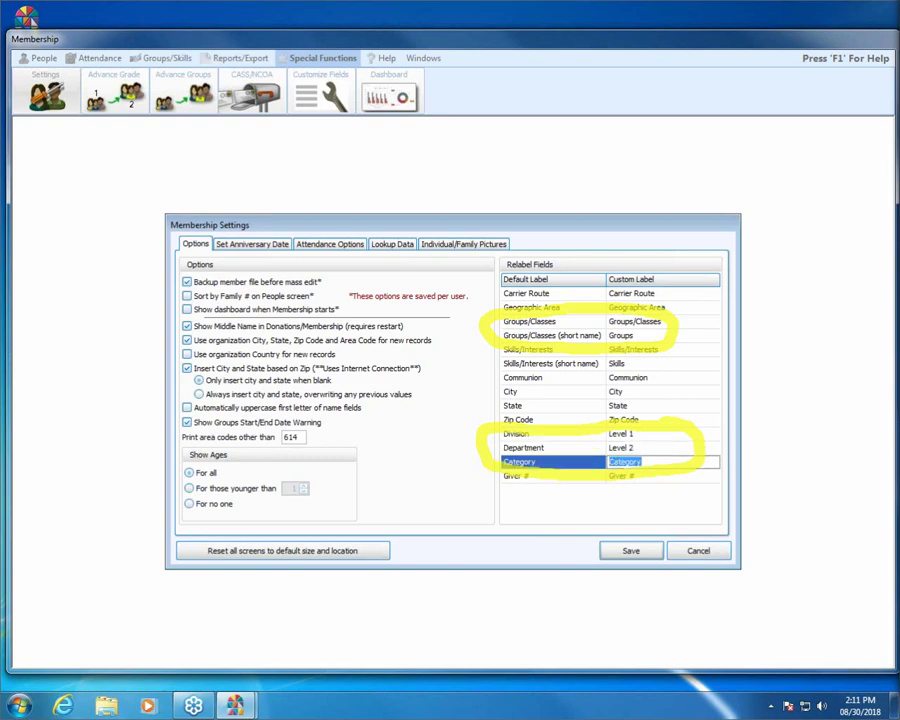
{"action": "type", "text": "Level 3"}
{"action": "left_click", "coordinate": [697, 550]}
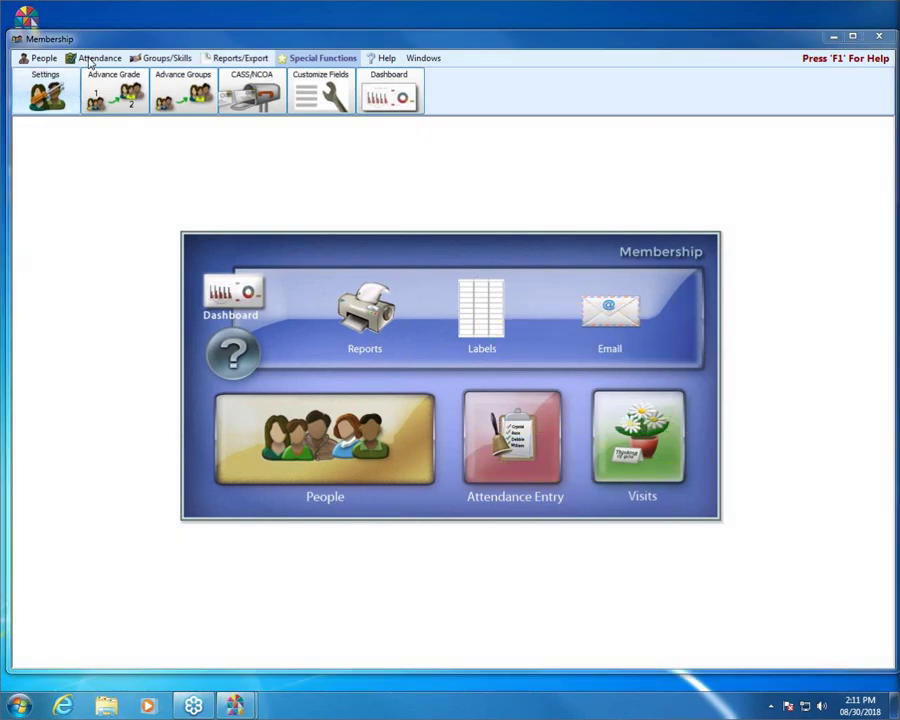
- Open the group setup, expand the Committees division and select it
{"action": "left_click", "coordinate": [150, 60]}
{"action": "left_click", "coordinate": [46, 92]}
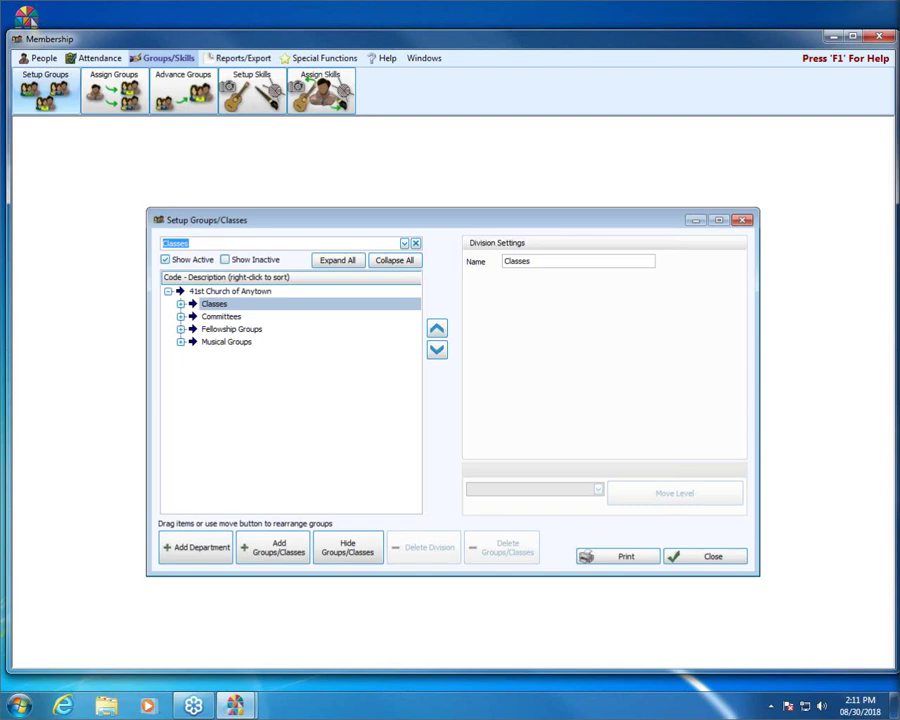
{"action": "left_click", "coordinate": [181, 316]}
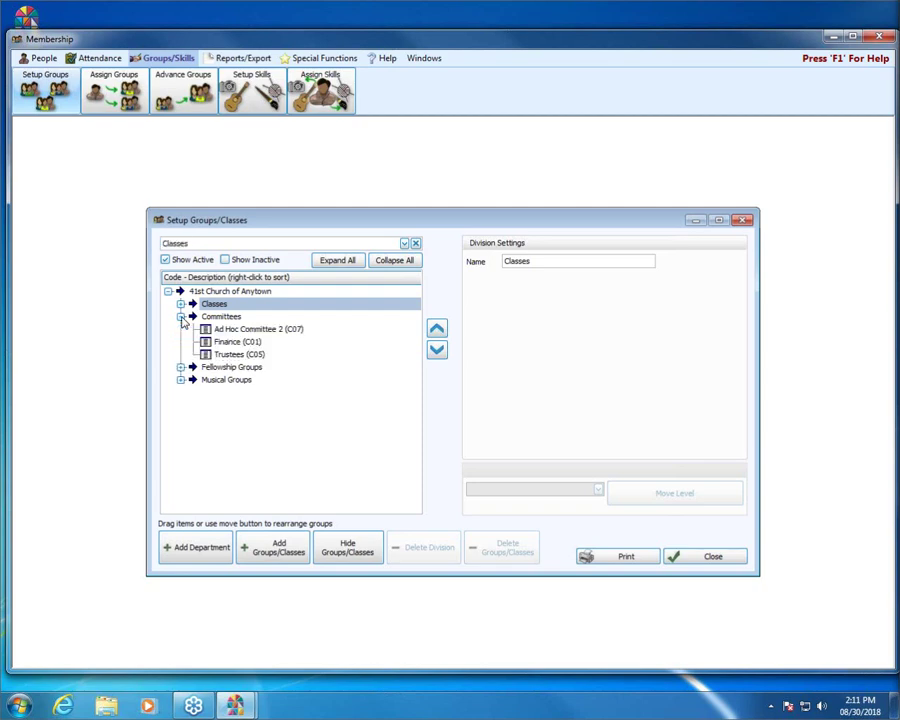
{"action": "left_click", "coordinate": [229, 317]}
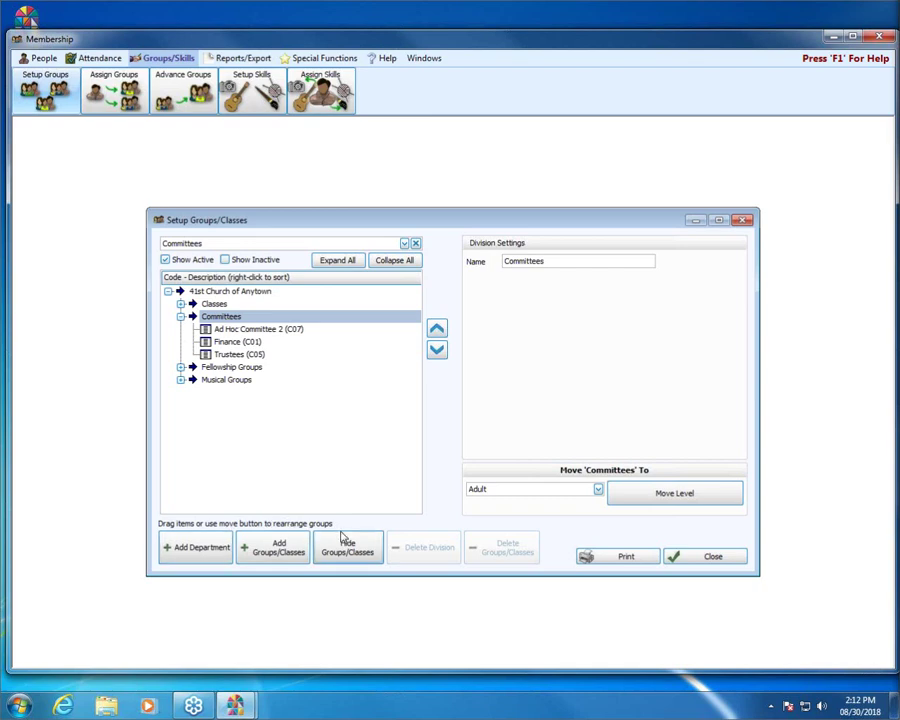
- Add a group named Building with the code B to the Committees division
{"action": "left_click", "coordinate": [281, 551]}
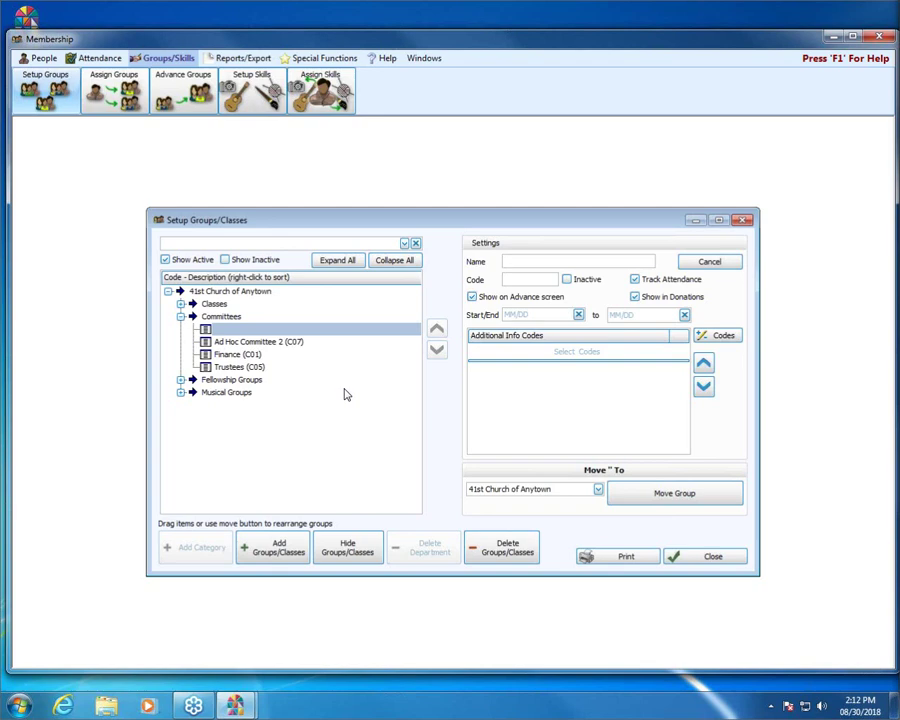
{"action": "type", "text": "Building"}
{"action": "left_click", "coordinate": [551, 280]}
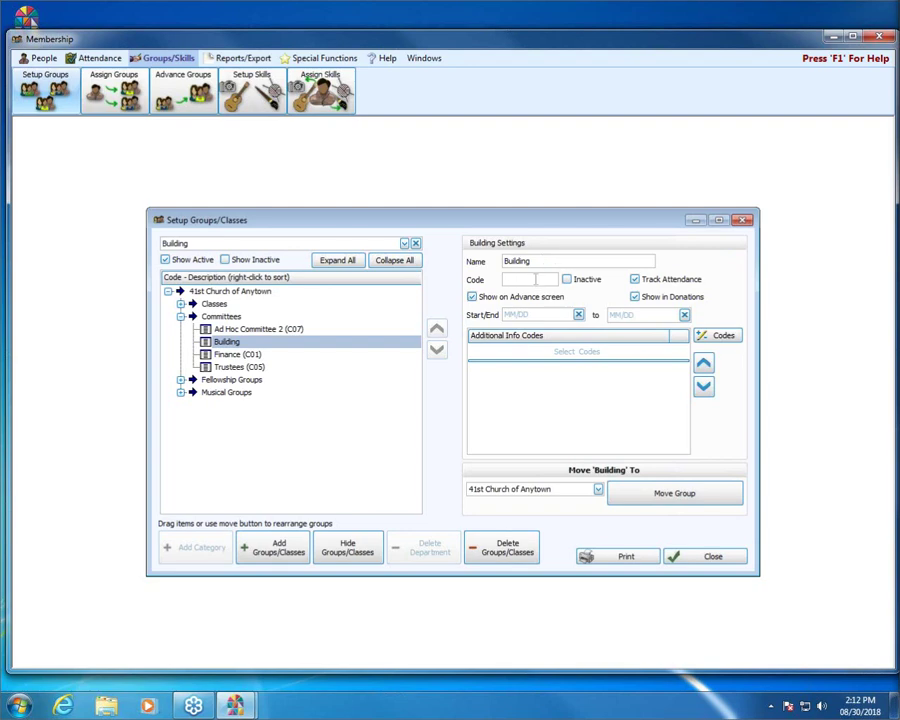
{"action": "type", "text": "B"}
{"action": "key", "text": "Tab"}
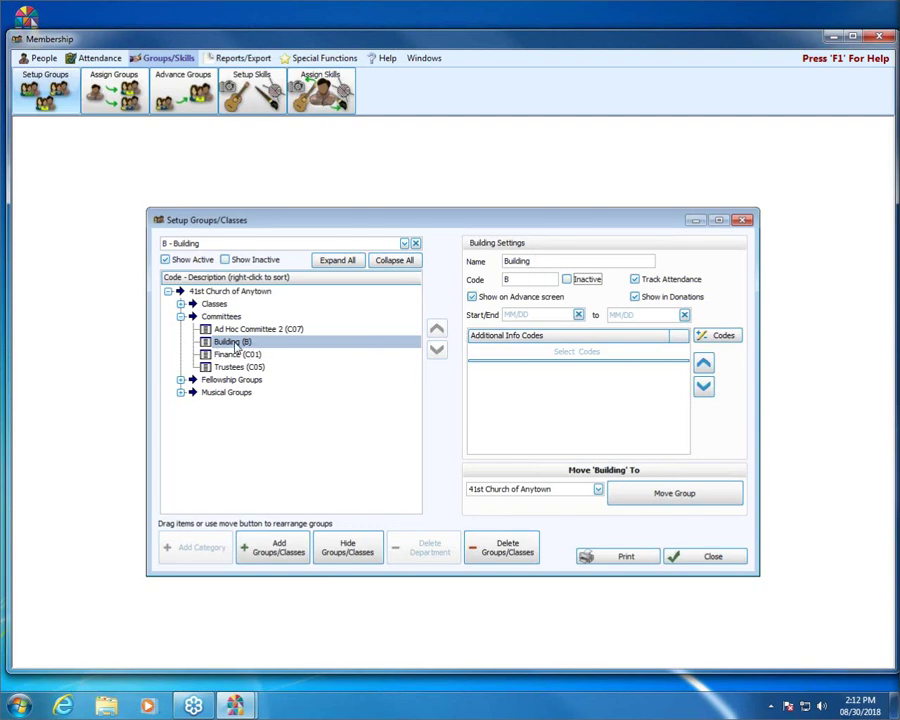
- Try the Inactive and Track Attendance options on the Building group and restore both to their original state
{"action": "left_click", "coordinate": [567, 280]}
{"action": "left_click", "coordinate": [567, 280]}
{"action": "left_click", "coordinate": [635, 281]}
{"action": "left_click", "coordinate": [635, 281]}
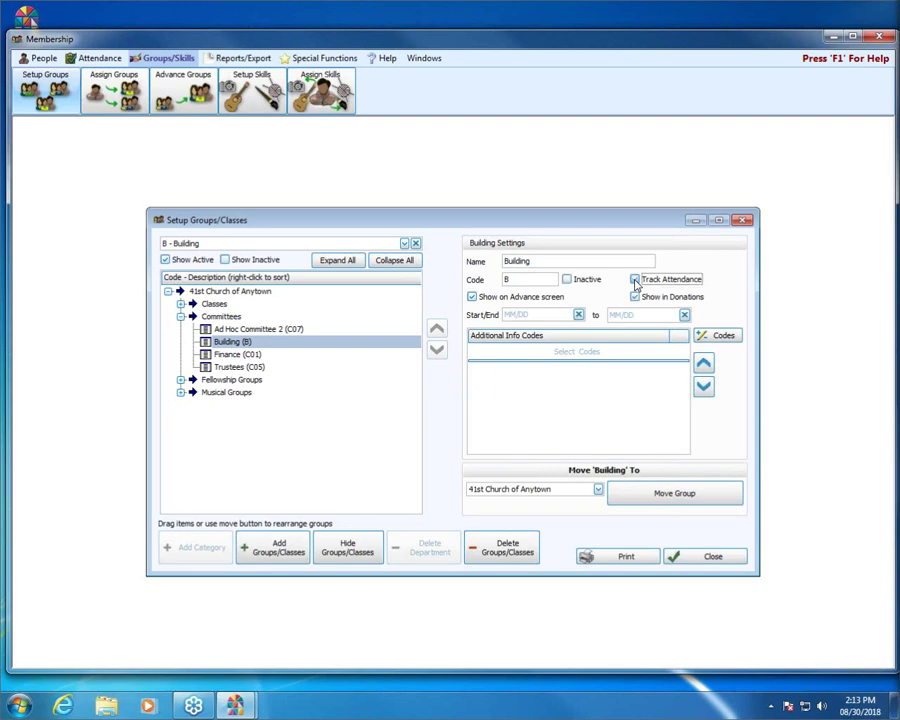
{"action": "left_click", "coordinate": [635, 281]}
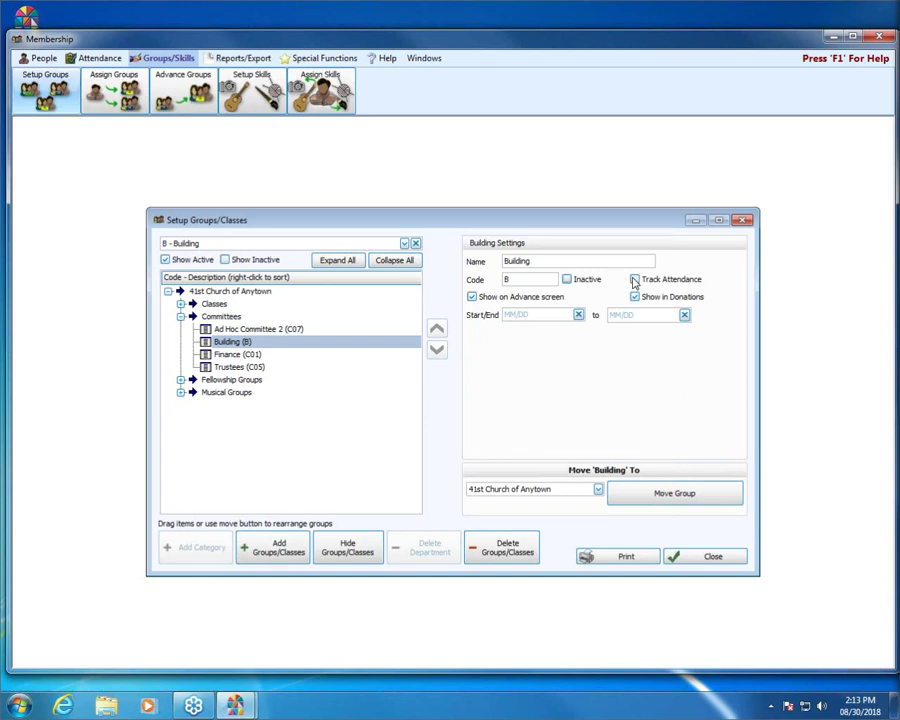
{"action": "left_click", "coordinate": [635, 281]}
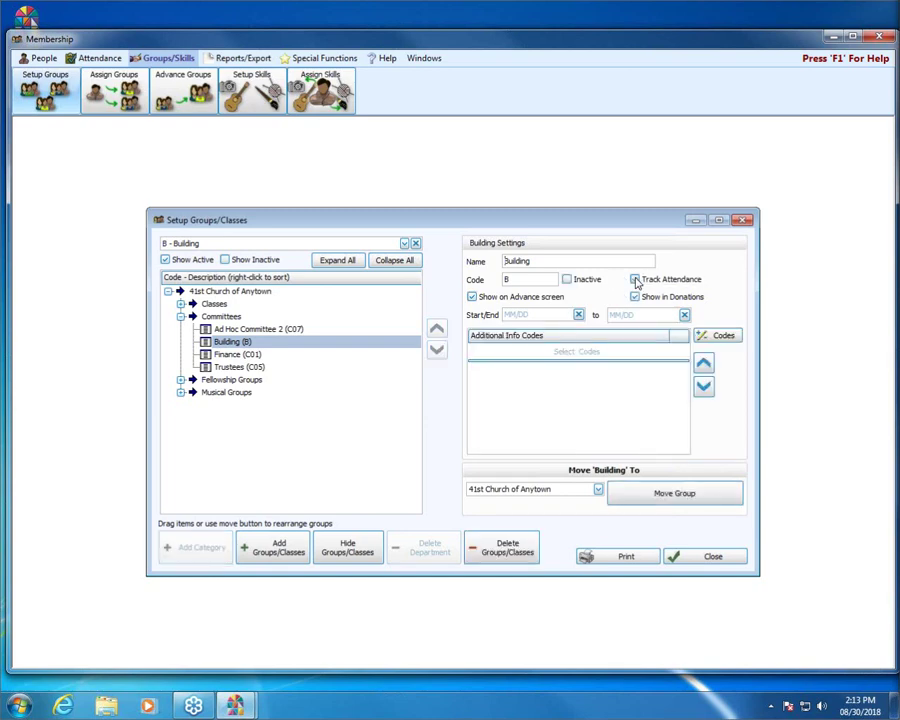
- Turn off Show in Donations for the Building group
{"action": "left_click", "coordinate": [635, 298]}
{"action": "left_click", "coordinate": [633, 297]}
{"action": "left_click", "coordinate": [636, 300]}
- Specify that the Building group will not advance, and expand the Classes division
{"action": "left_click", "coordinate": [184, 307]}
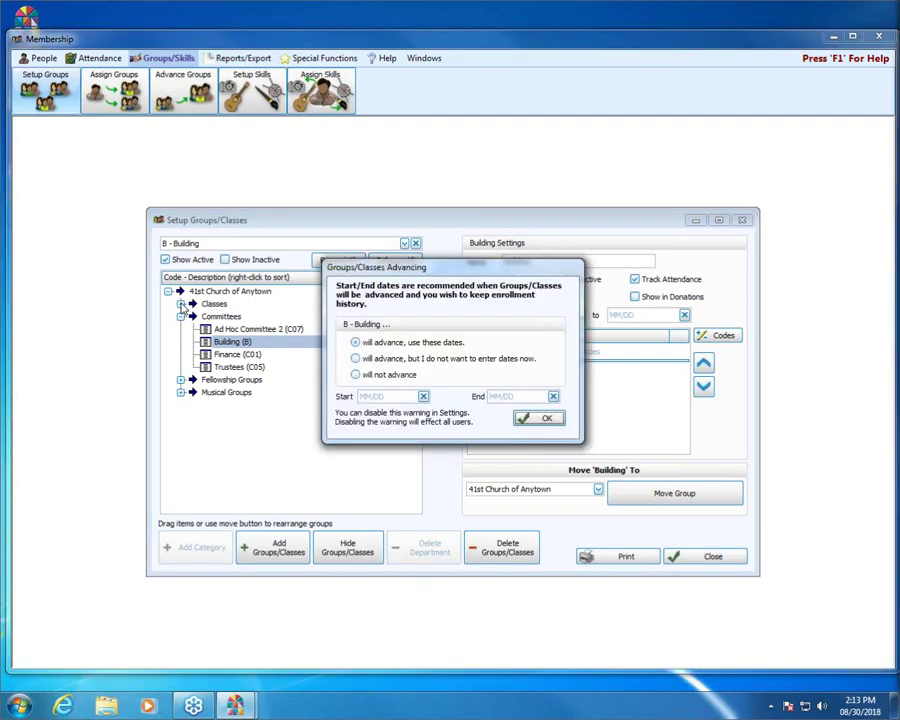
{"action": "left_click", "coordinate": [546, 418]}
{"action": "left_click", "coordinate": [395, 375]}
{"action": "left_click", "coordinate": [536, 418]}
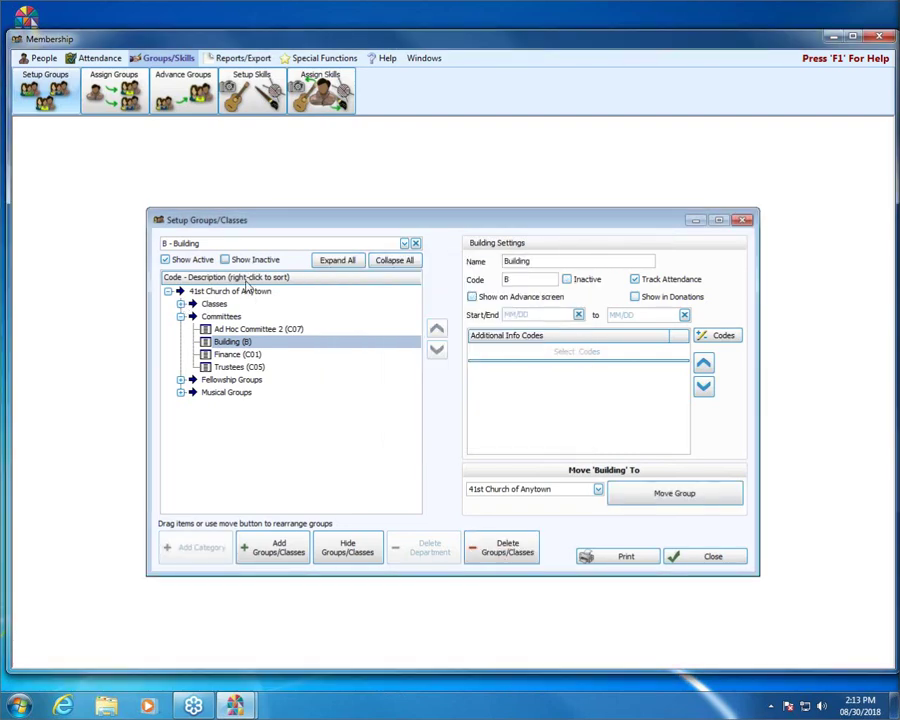
{"action": "left_click", "coordinate": [180, 304]}
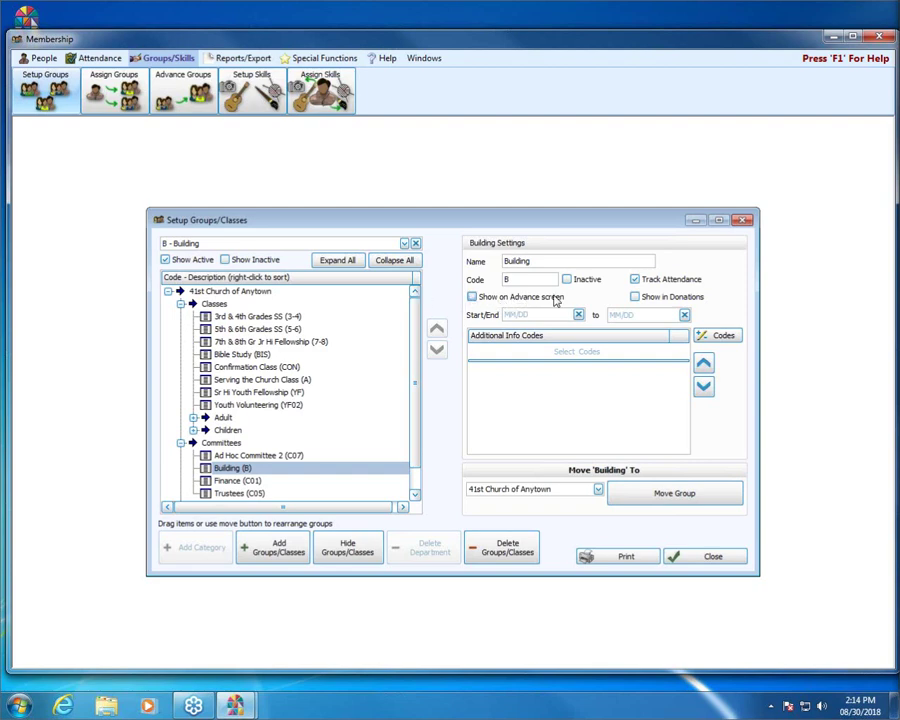
- Turn off Track Attendance for the Building group and view the settings of Ad Hoc Committee 2
{"action": "left_click", "coordinate": [635, 281]}
{"action": "left_click", "coordinate": [635, 281]}
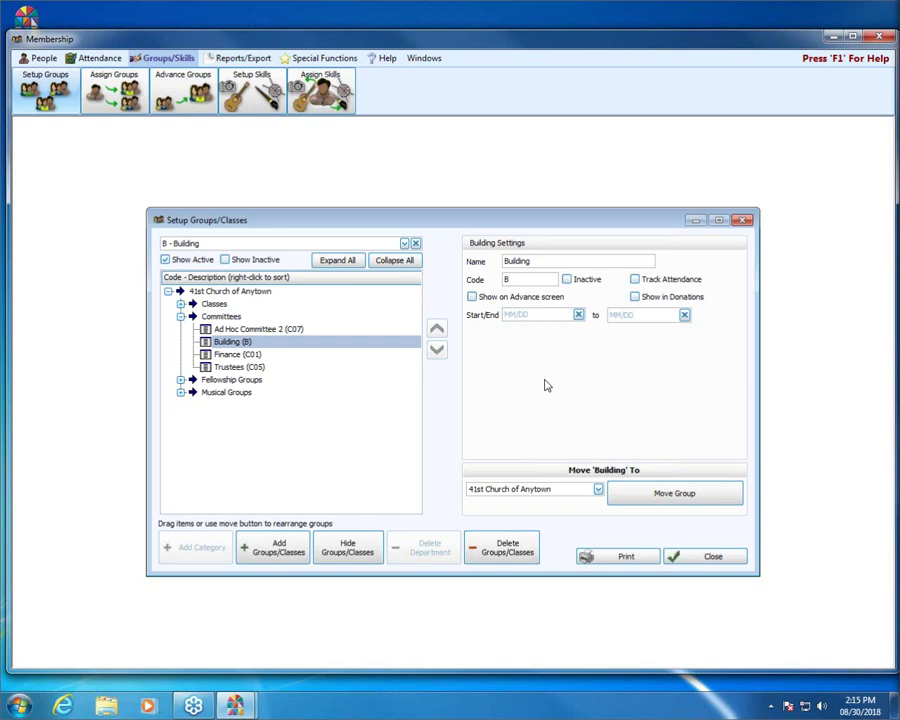
{"action": "left_click", "coordinate": [265, 331]}
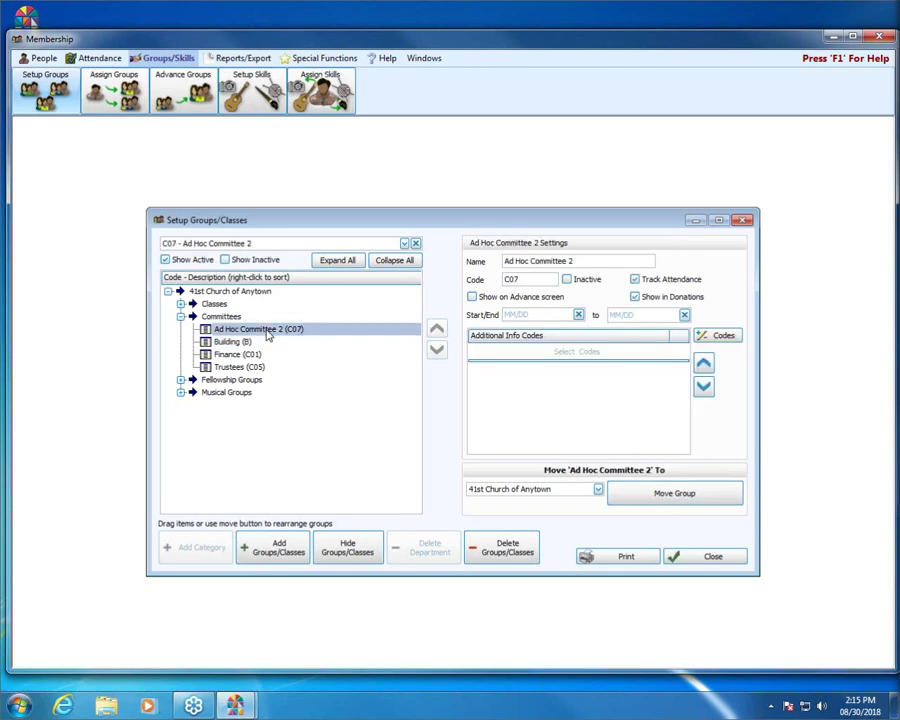
- Delete the Building group from the Committees division
{"action": "left_click", "coordinate": [257, 343]}
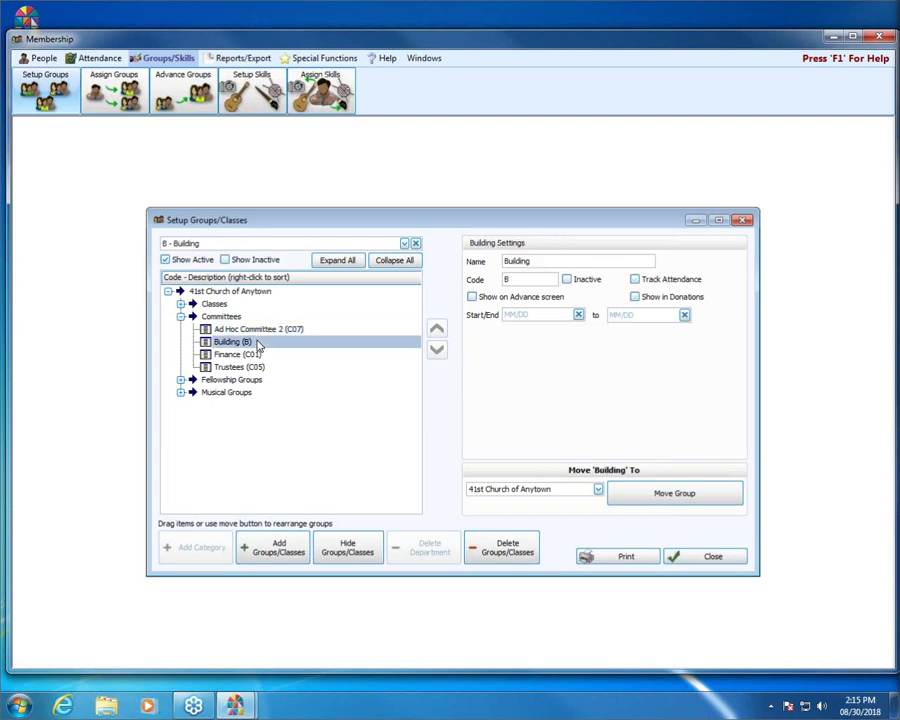
{"action": "left_click", "coordinate": [510, 548]}
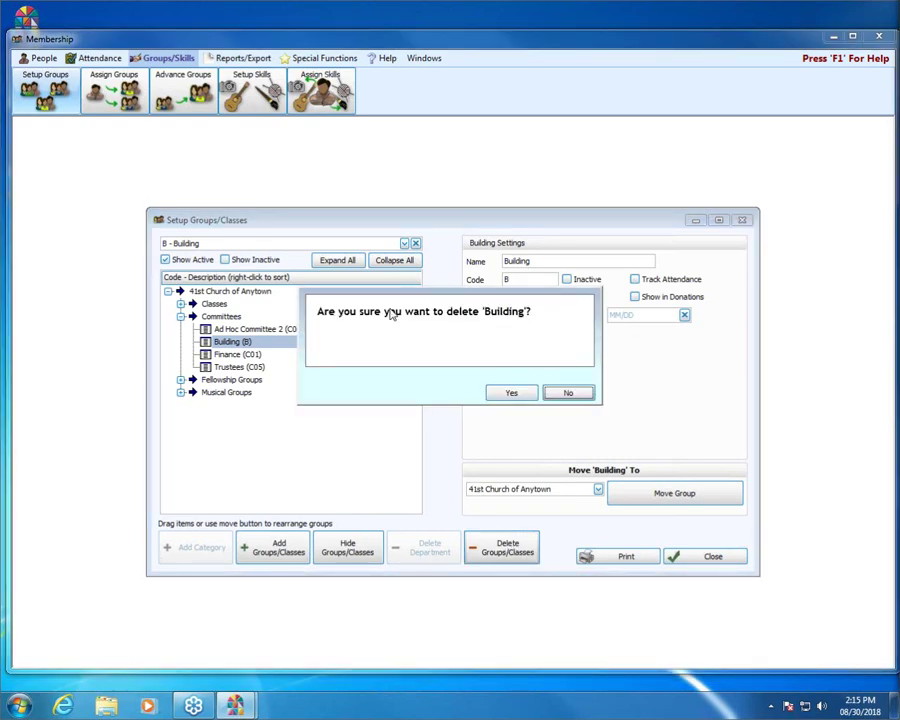
{"action": "left_click", "coordinate": [513, 395]}
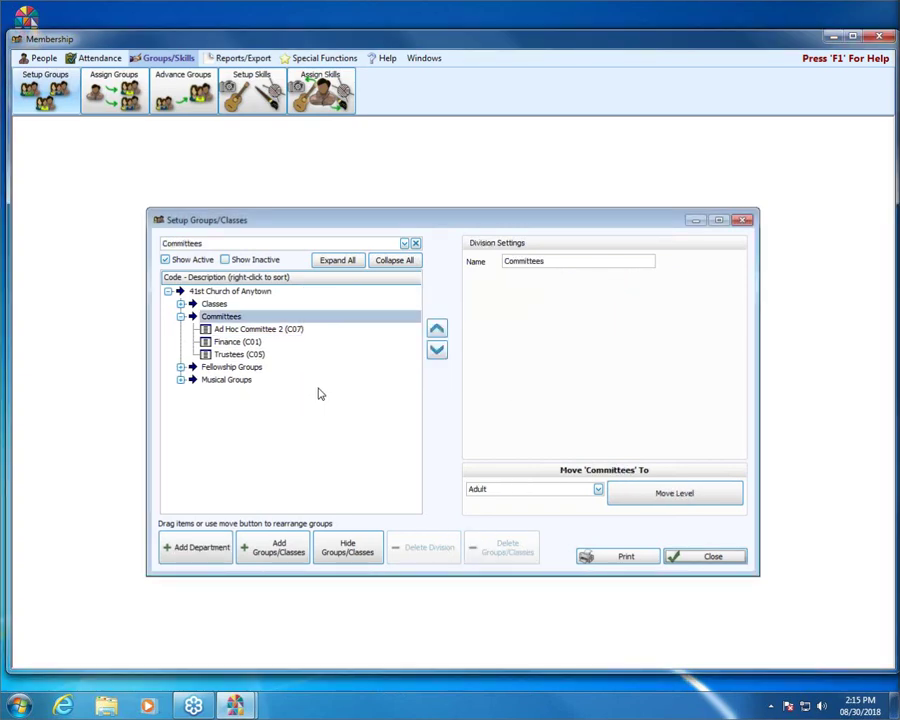
- Try to delete the Finance group from the Committees division, and decline the deletion
{"action": "left_click", "coordinate": [279, 337]}
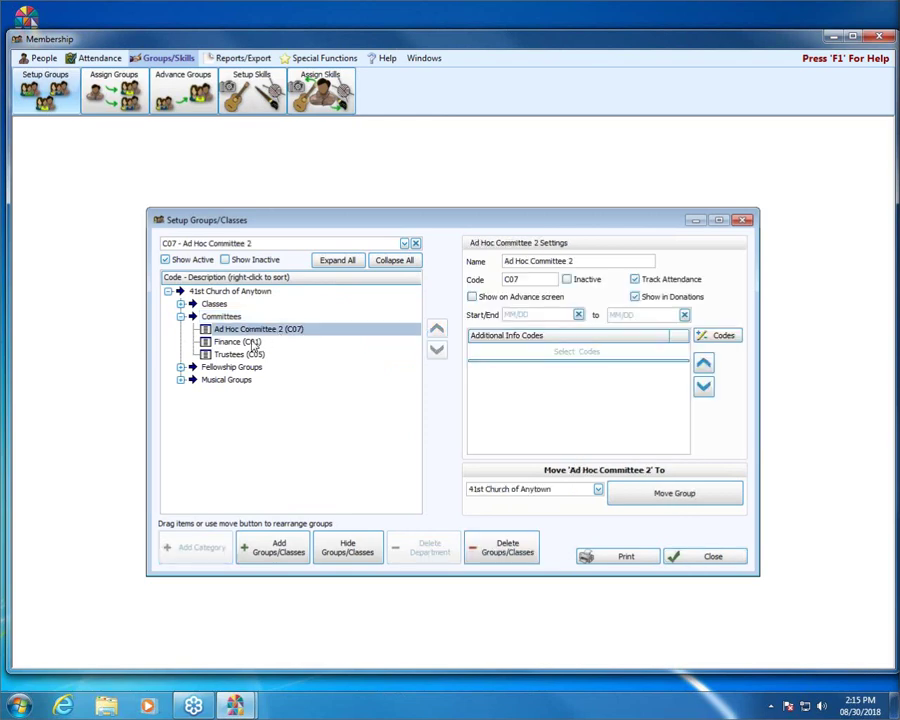
{"action": "left_click", "coordinate": [254, 343]}
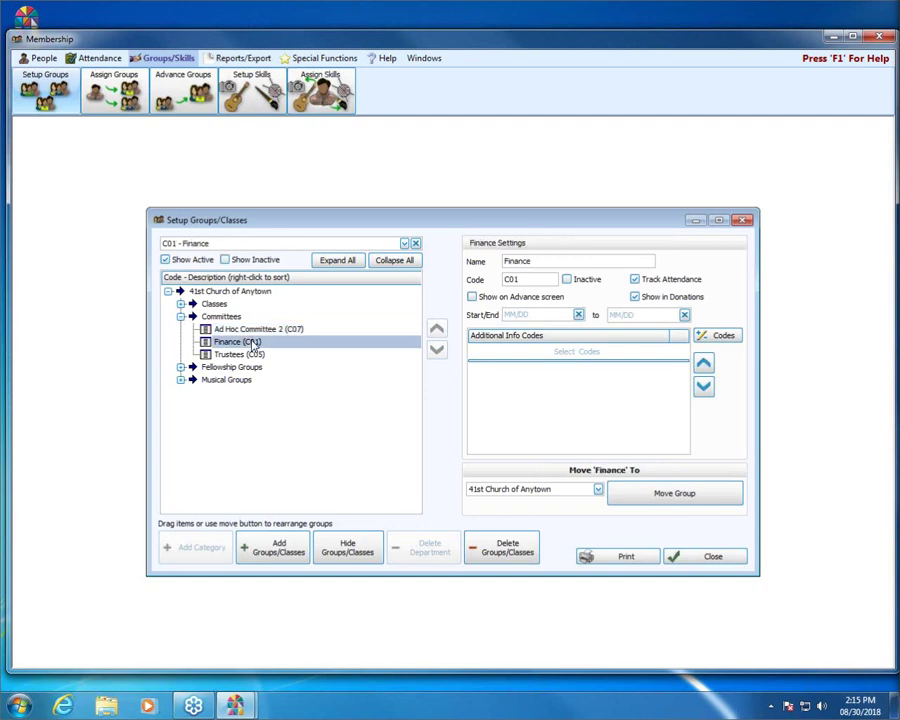
{"action": "left_click", "coordinate": [492, 561]}
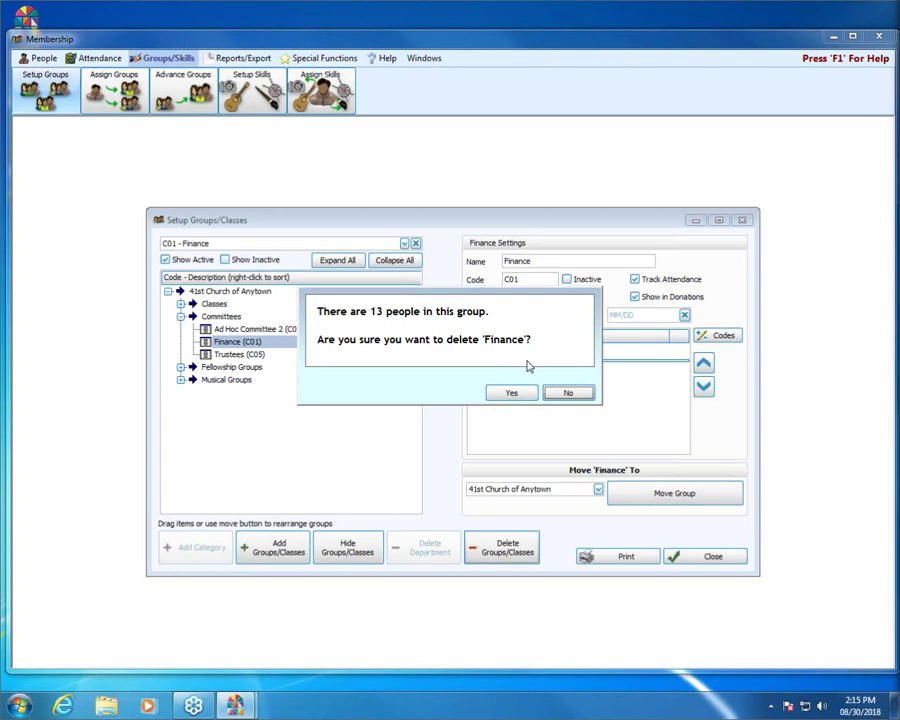
{"action": "left_click", "coordinate": [568, 393]}
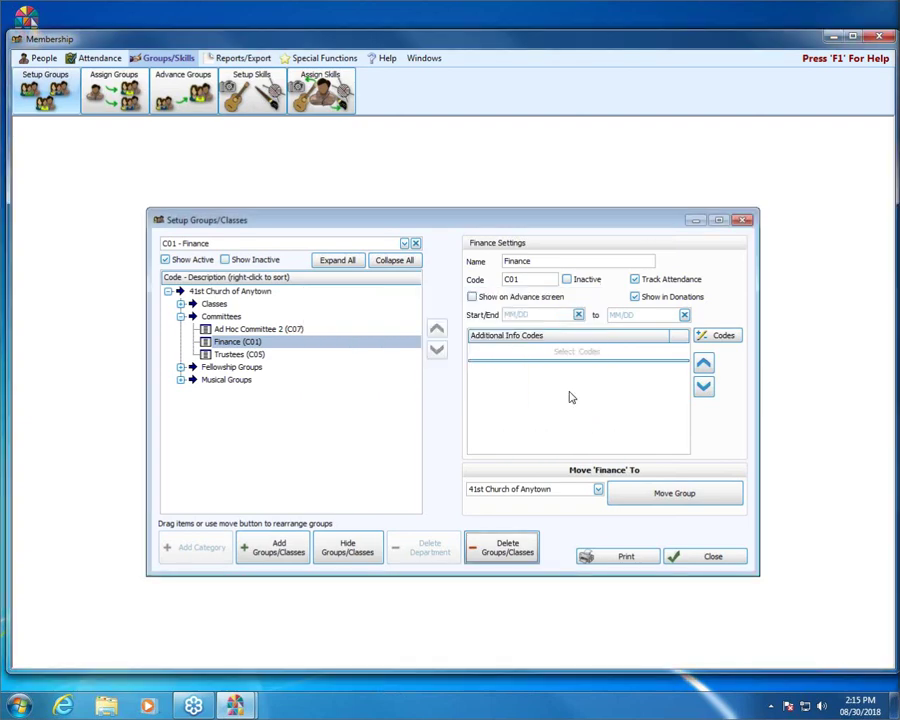
- Mark the Finance group as inactive and refresh the list to show only active groups
{"action": "left_click", "coordinate": [567, 280]}
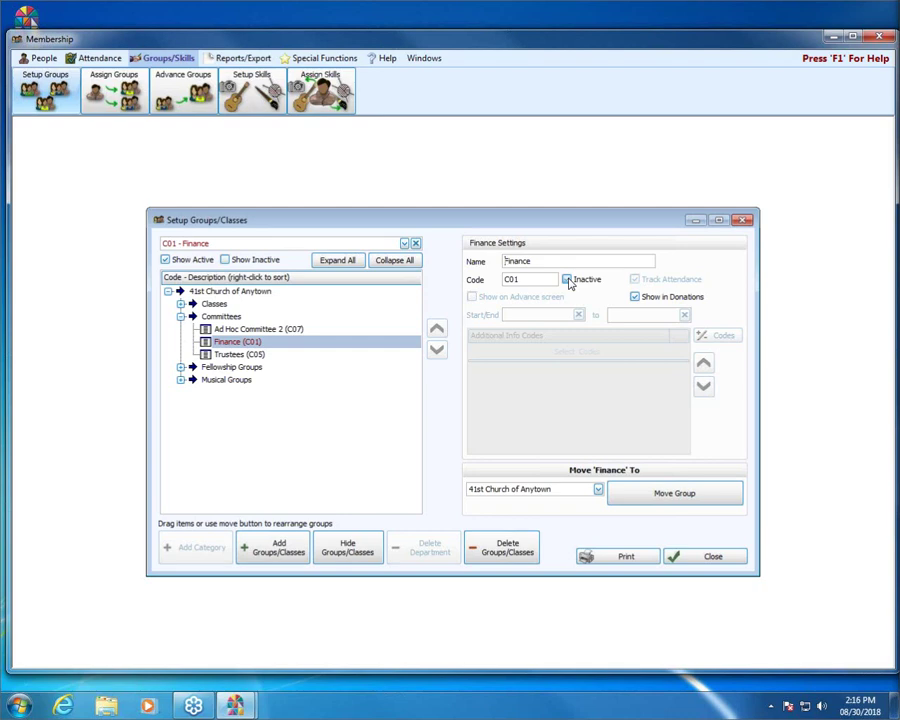
{"action": "left_click", "coordinate": [257, 331]}
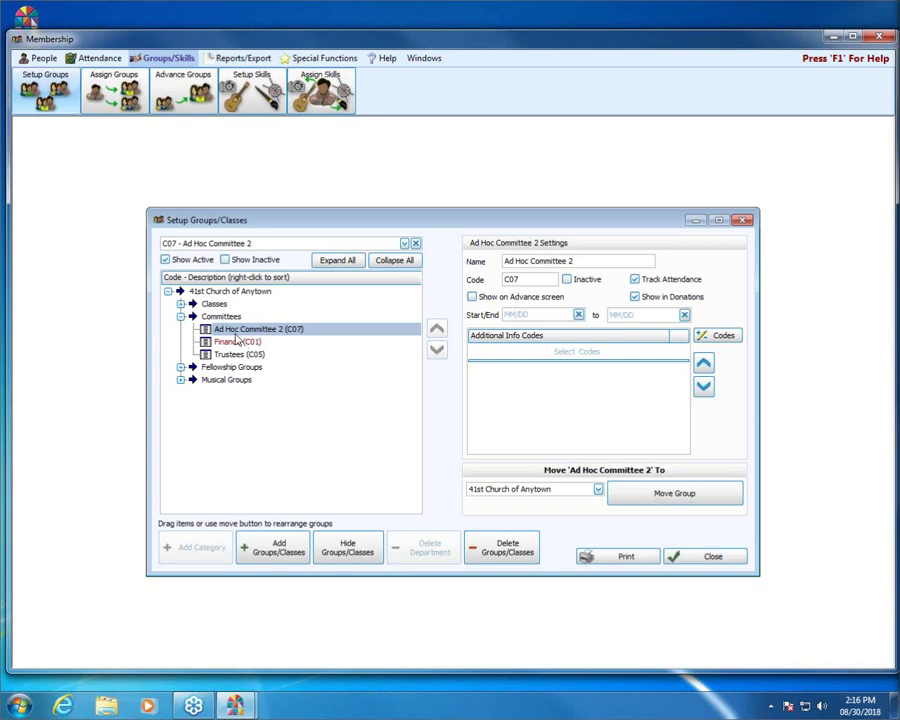
{"action": "left_click", "coordinate": [236, 262]}
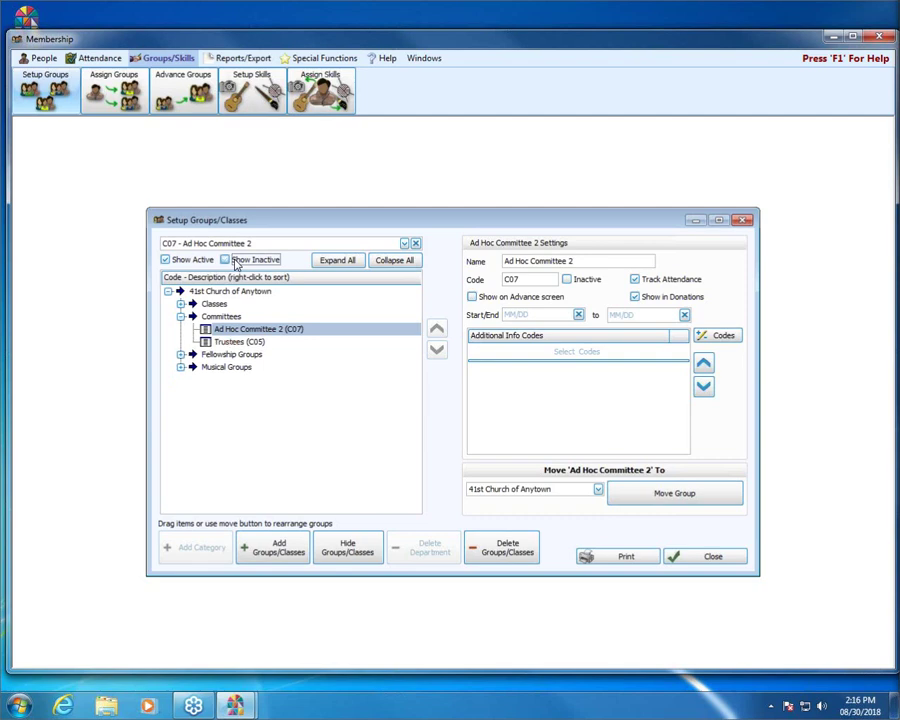
- View only the inactive groups in the list, and restore the list to active groups only
{"action": "left_click", "coordinate": [236, 262]}
{"action": "left_click", "coordinate": [167, 260]}
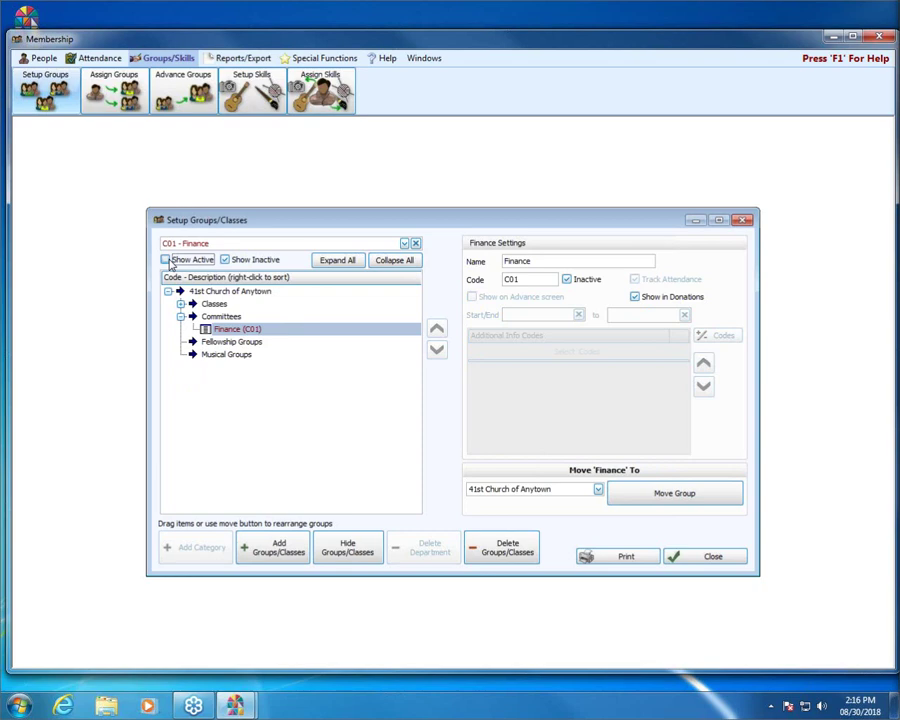
{"action": "left_click", "coordinate": [166, 260]}
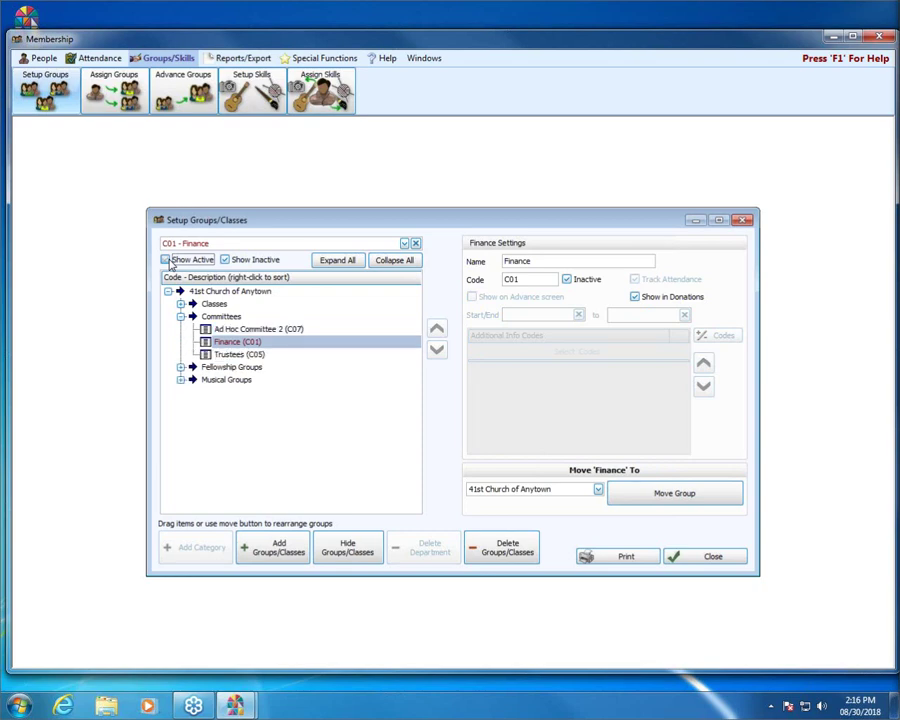
{"action": "left_click", "coordinate": [256, 260]}
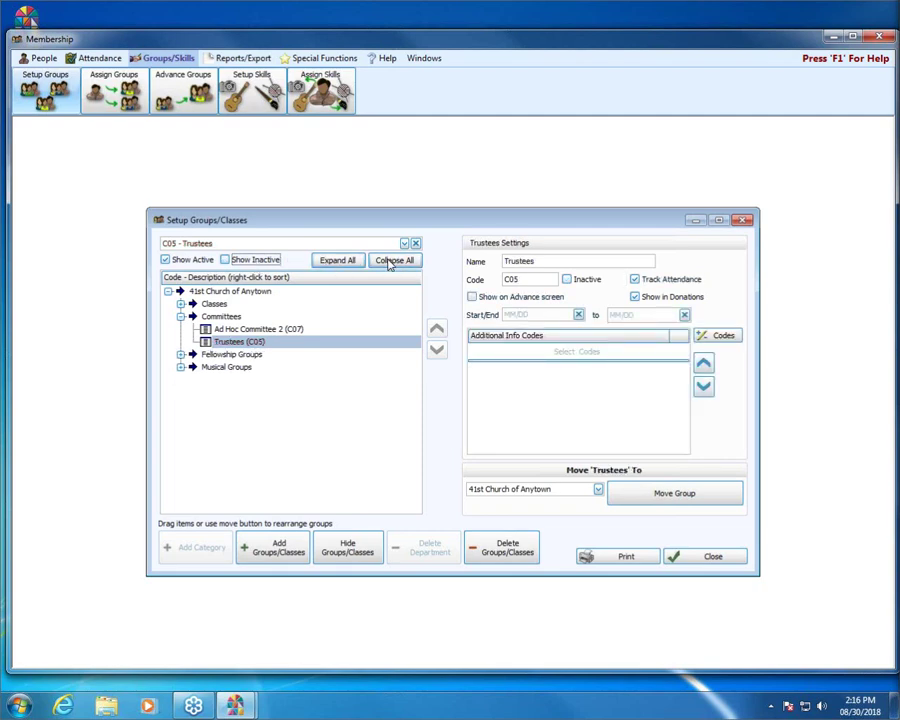
- Expand and collapse the entire group tree, and open the Classes division
{"action": "left_click", "coordinate": [338, 261]}
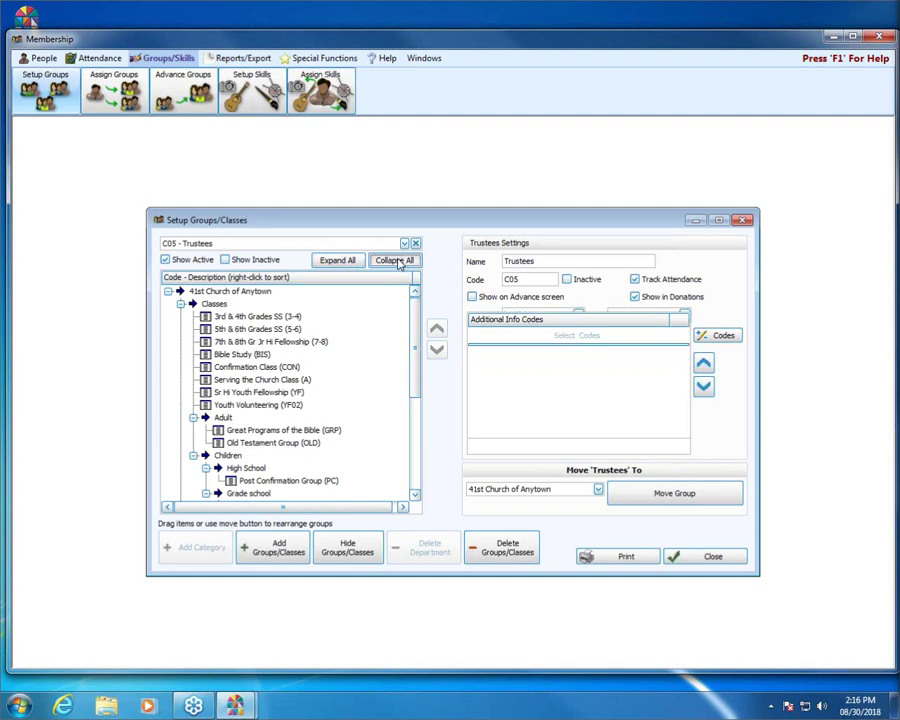
{"action": "left_click", "coordinate": [396, 261]}
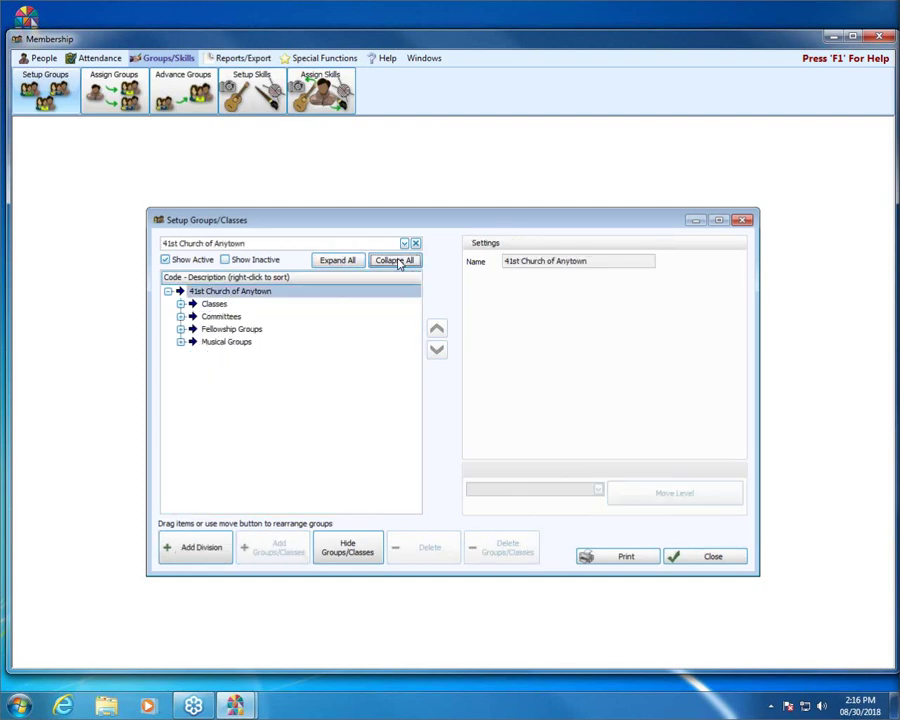
{"action": "left_click", "coordinate": [181, 304]}
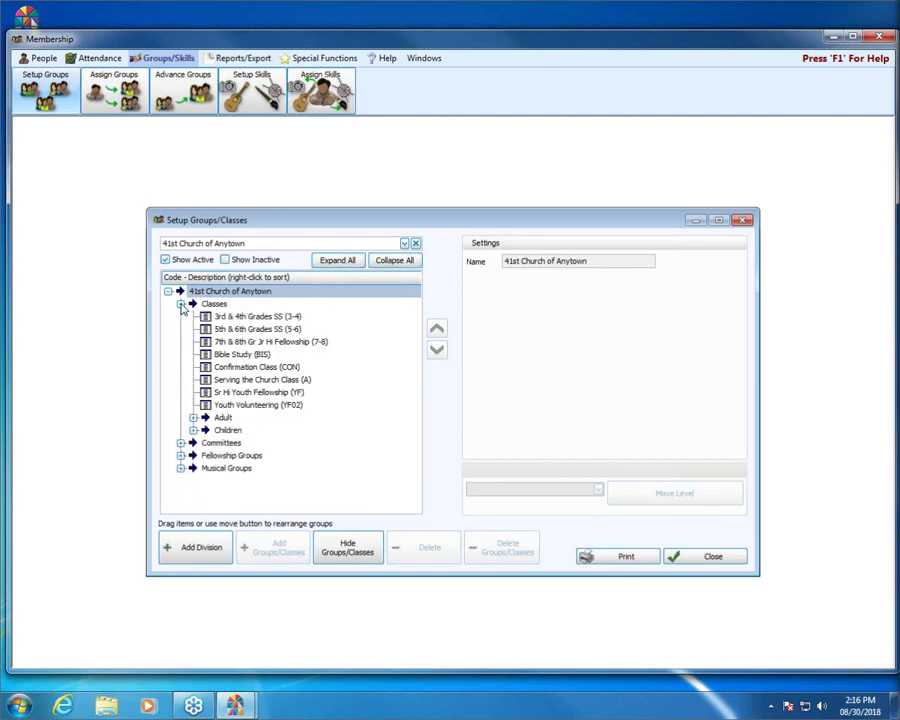
- Add the Brought Bible additional info code to the 3rd & 4th Grades SS class, and view the master list of codes
{"action": "left_click", "coordinate": [238, 318]}
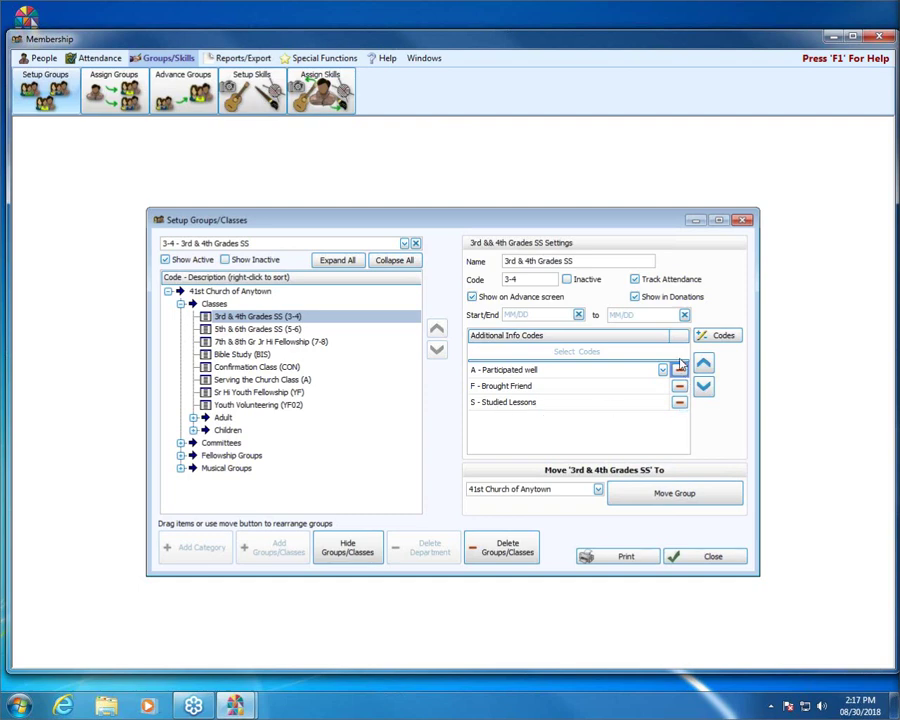
{"action": "left_click", "coordinate": [567, 352]}
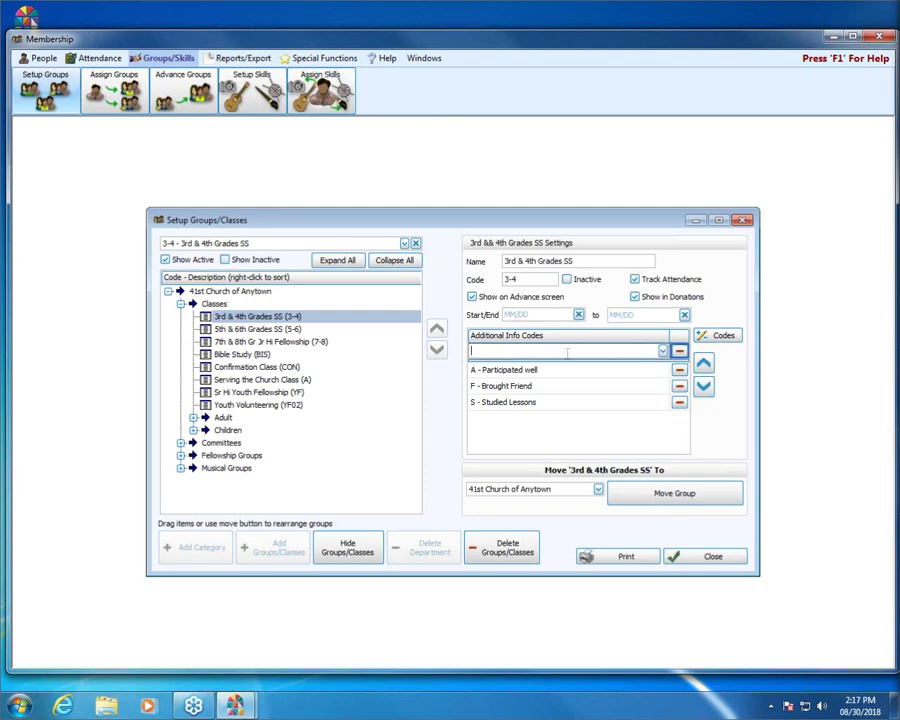
{"action": "left_click", "coordinate": [663, 352]}
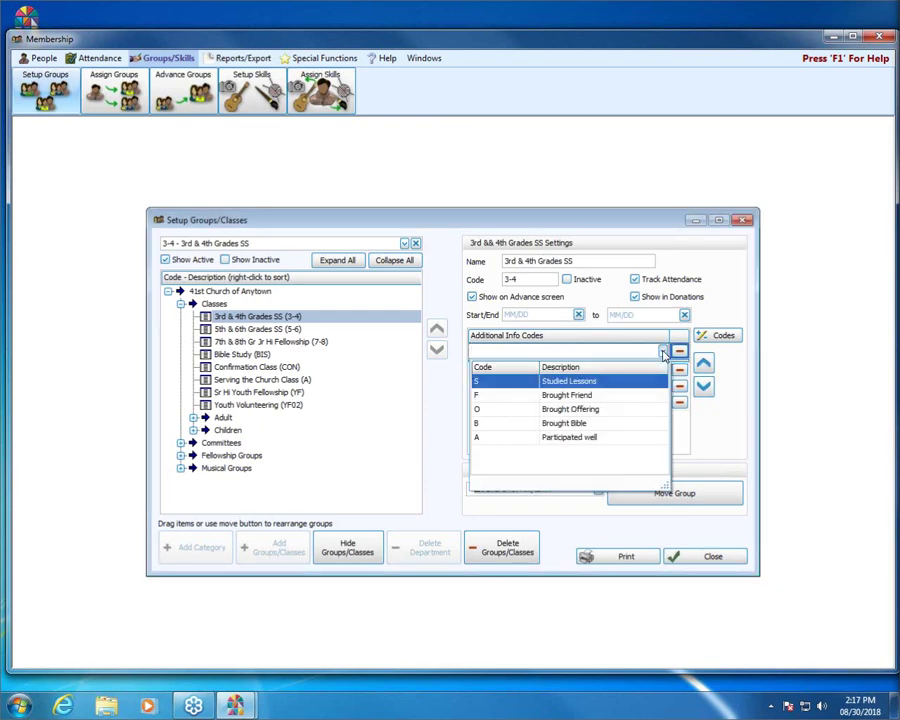
{"action": "left_click", "coordinate": [564, 425]}
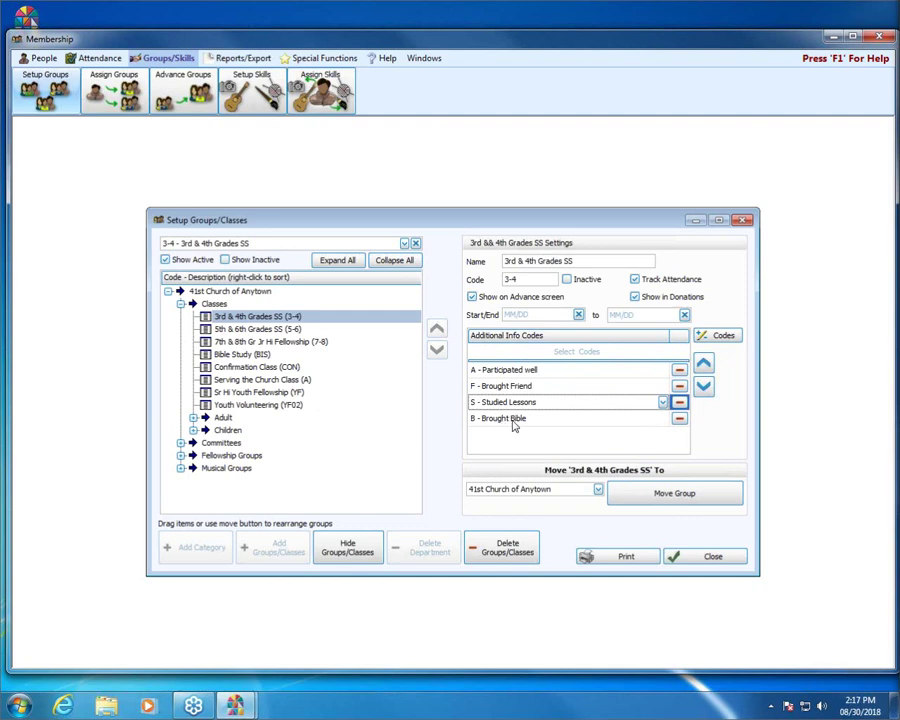
{"action": "left_click", "coordinate": [727, 339]}
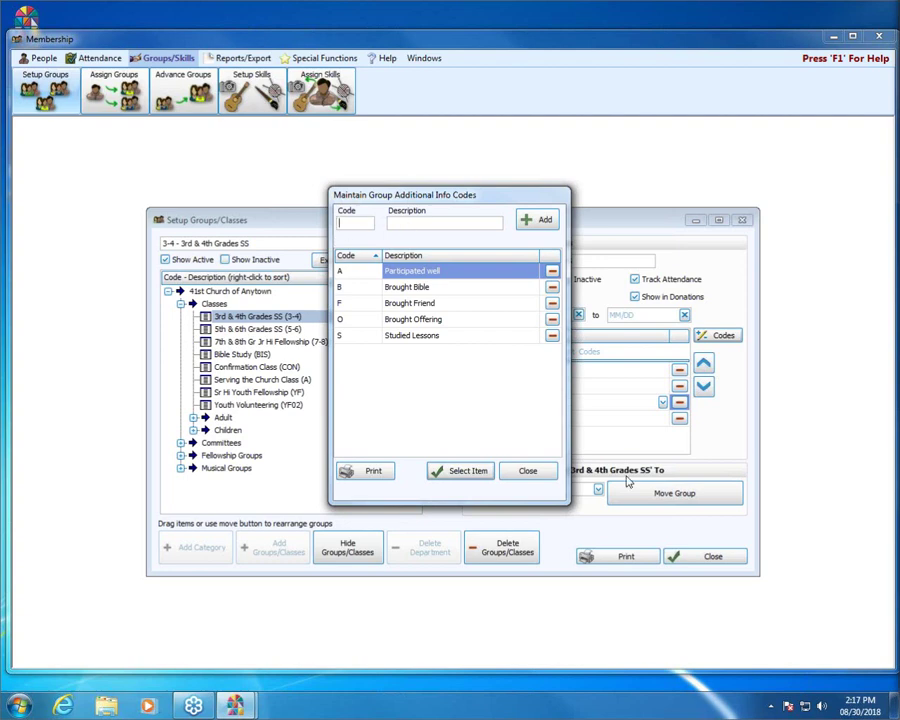
{"action": "left_click", "coordinate": [529, 471]}
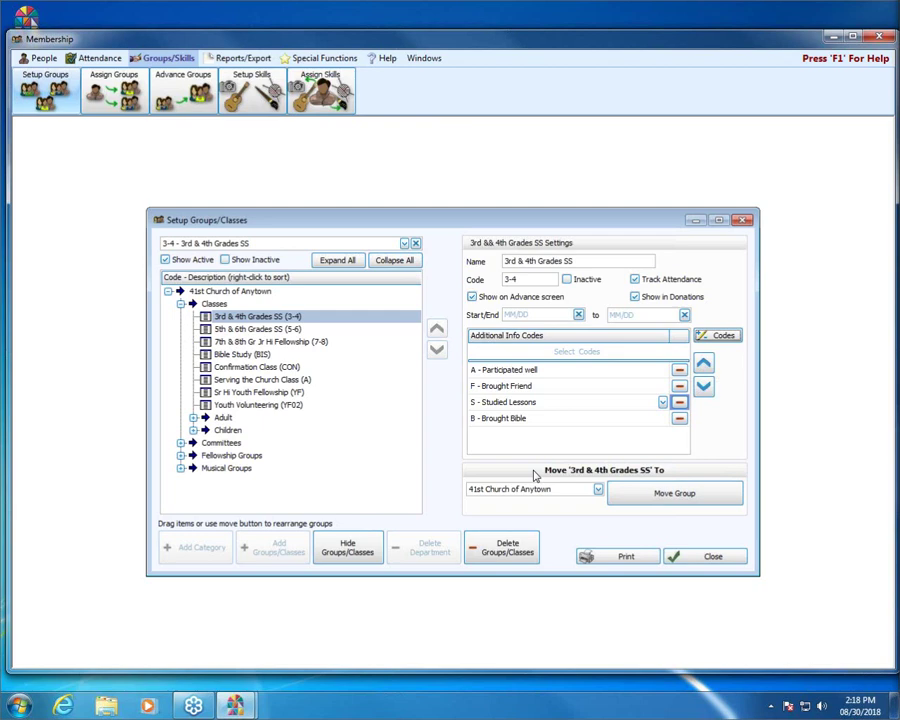
- Try to delete the 3rd & 4th Grades SS class, and try to accept the advancing options without entering dates
{"action": "left_click", "coordinate": [501, 556]}
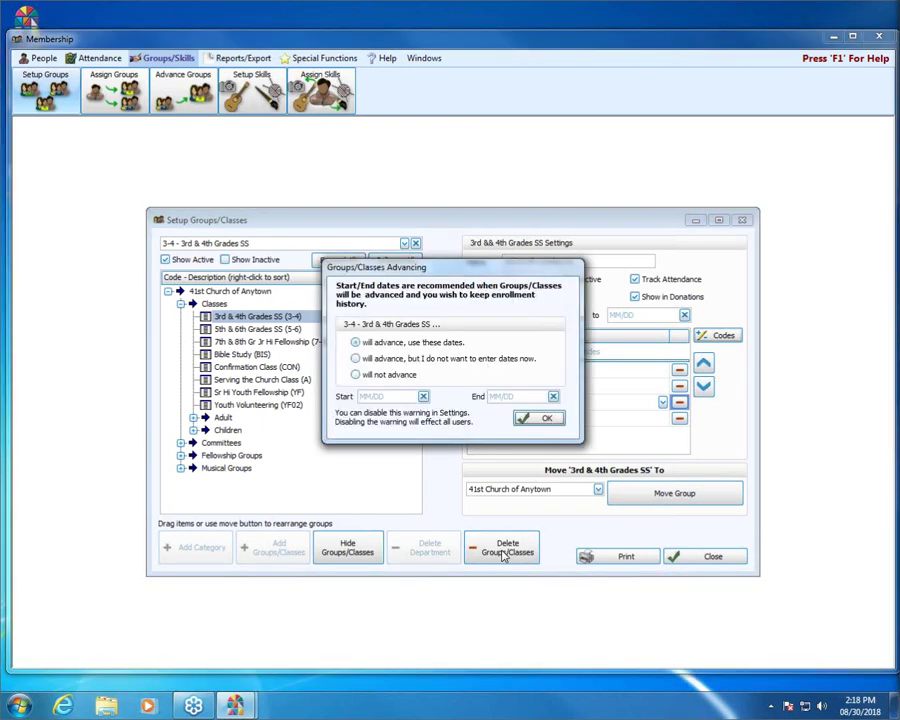
{"action": "left_click", "coordinate": [547, 417]}
{"action": "left_click_drag", "start_coordinate": [435, 273], "coordinate": [431, 388]}
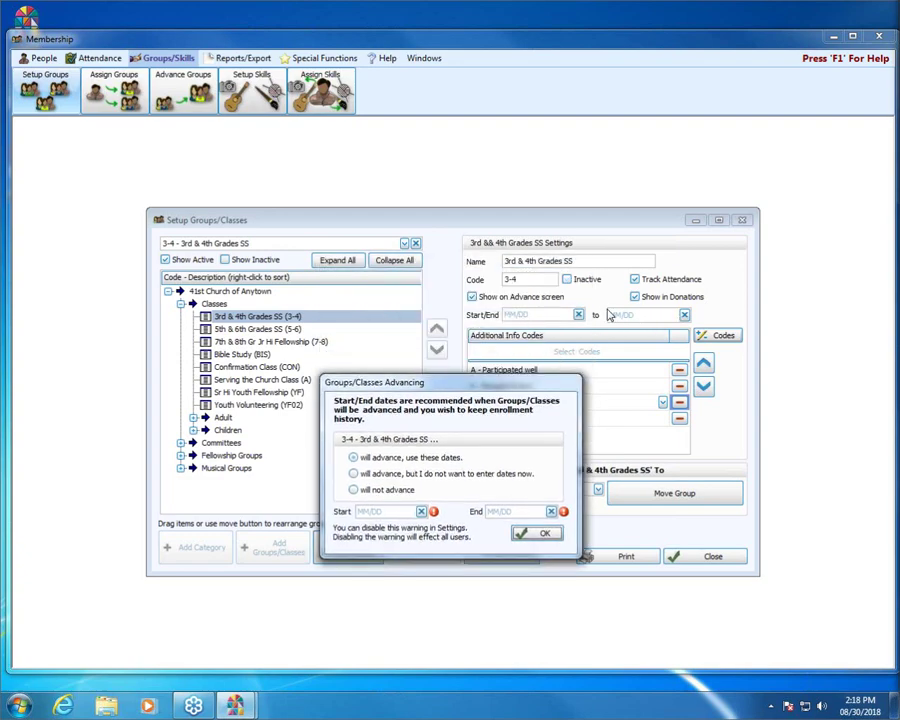
{"action": "left_click_drag", "start_coordinate": [427, 382], "coordinate": [440, 337]}
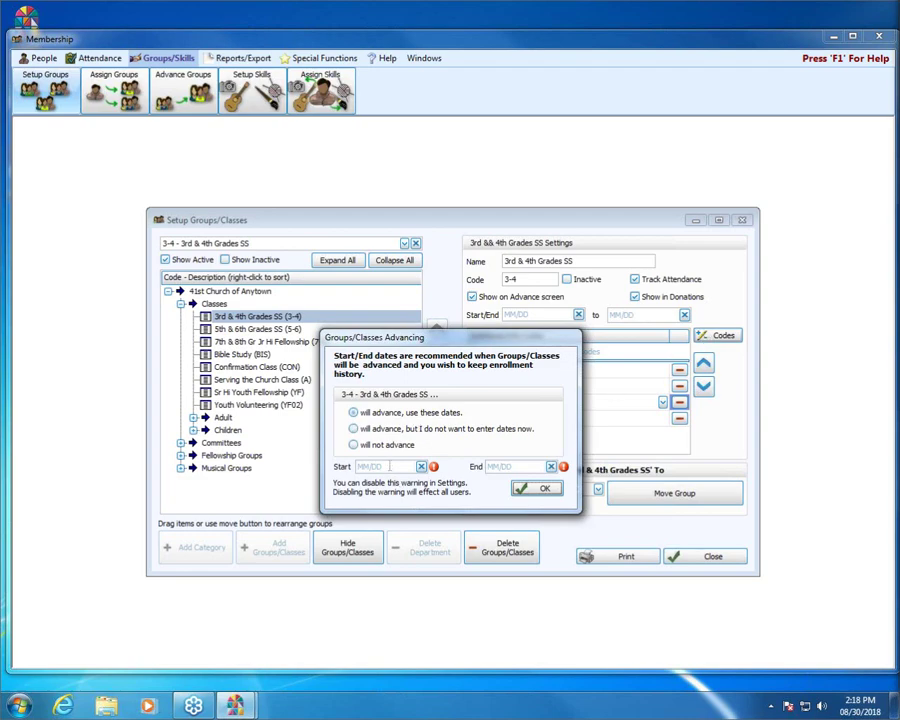
- Set the advancing dates of the 3rd & 4th Grades SS class to start 09/01 and end 06/01
{"action": "left_click", "coordinate": [389, 466]}
{"action": "left_click", "coordinate": [389, 466]}
{"action": "type", "text": "09/01"}
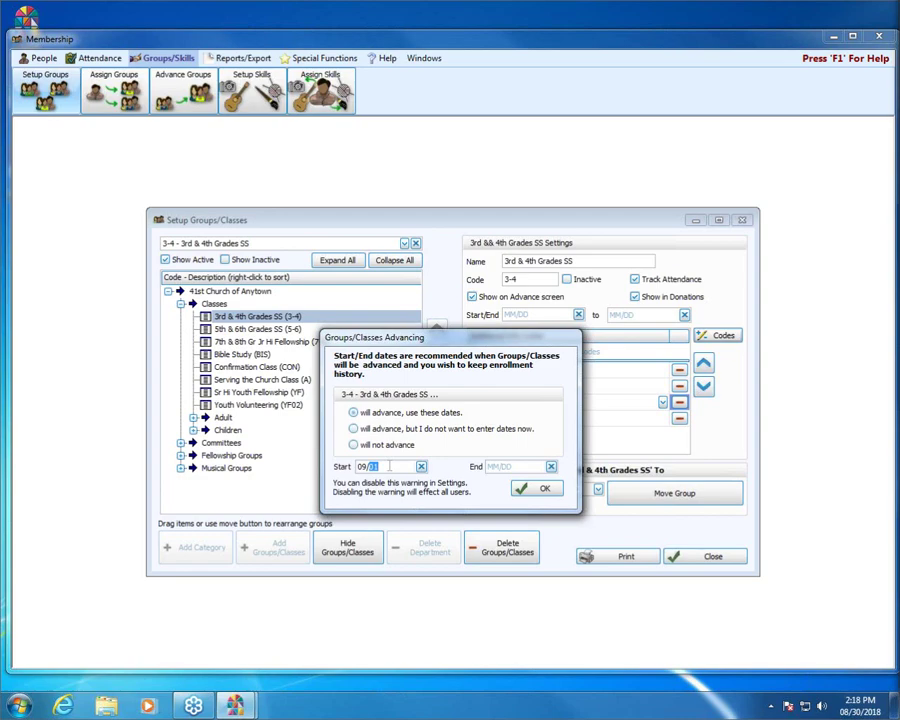
{"action": "key", "text": "Tab"}
{"action": "type", "text": "06/"}
{"action": "type", "text": "3"}
{"action": "key", "text": "Tab"}
{"action": "left_click", "coordinate": [543, 490]}
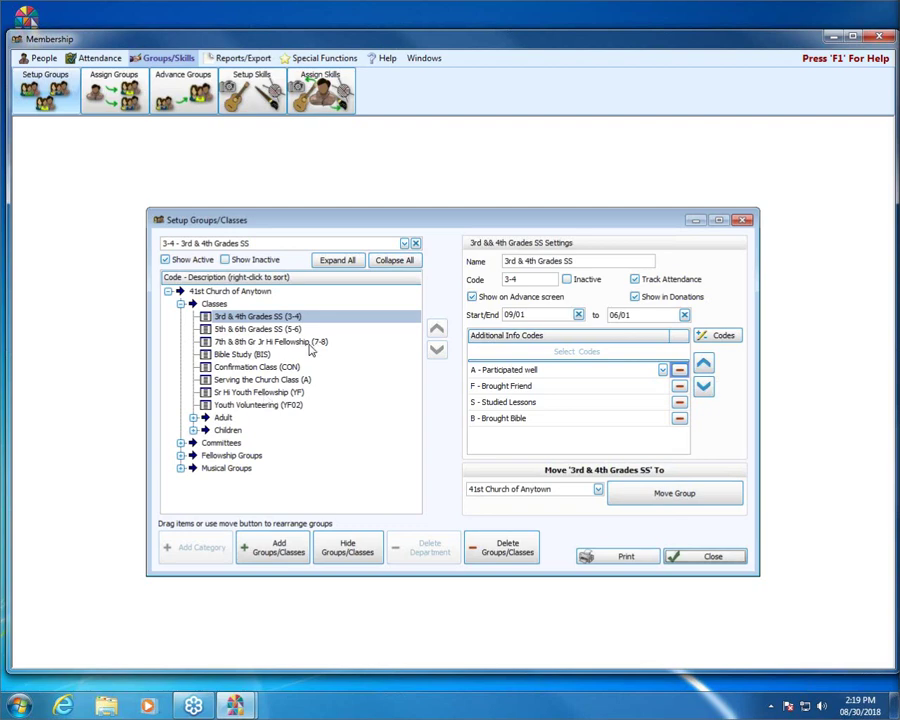
- Try again to delete the 3rd & 4th Grades SS class, and dismiss the notice
{"action": "left_click", "coordinate": [521, 556]}
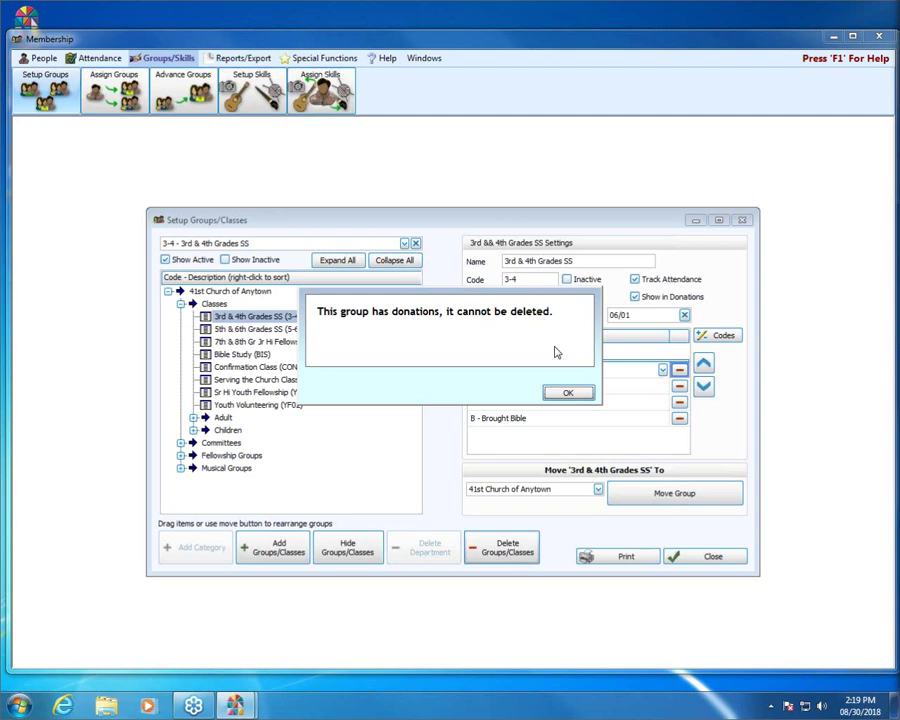
{"action": "left_click", "coordinate": [572, 395]}
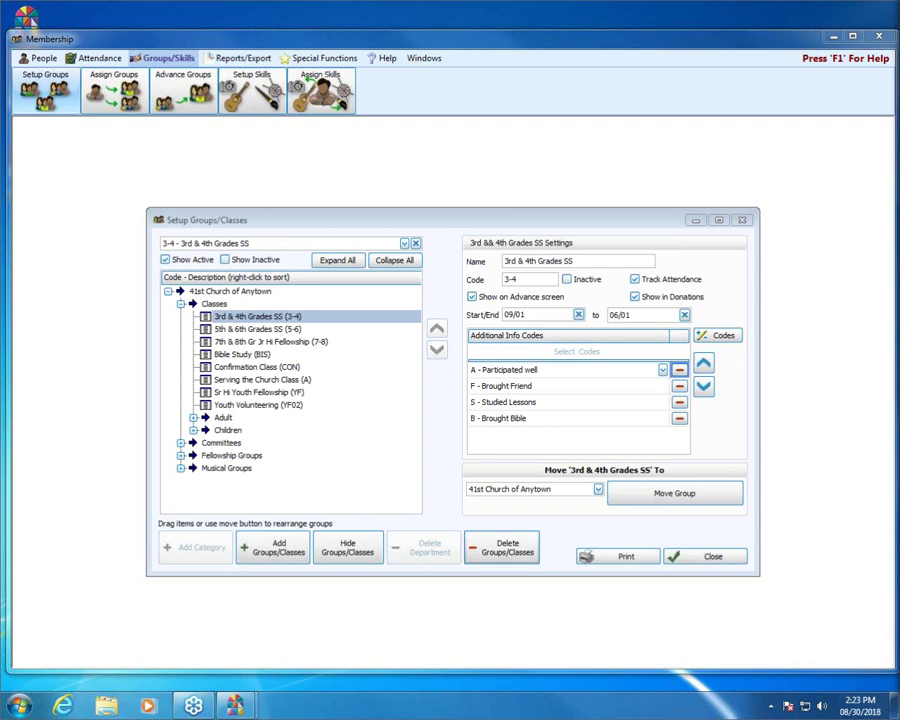
- Close the group setup and view the Advance Groups/Classes list from both places that offer it, closing it each time
{"action": "left_click", "coordinate": [741, 222]}
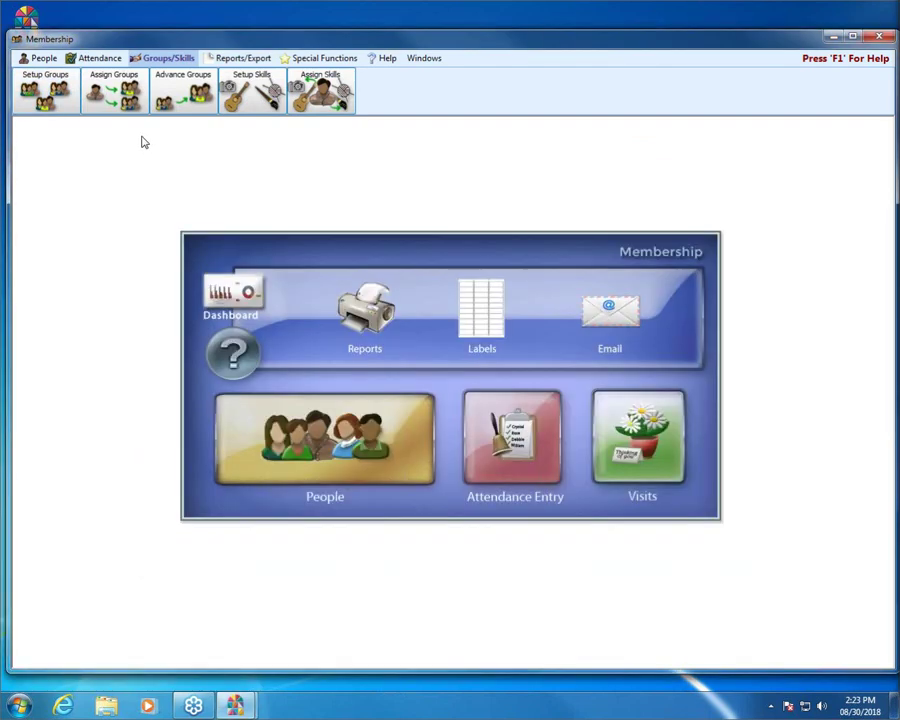
{"action": "left_click", "coordinate": [195, 97]}
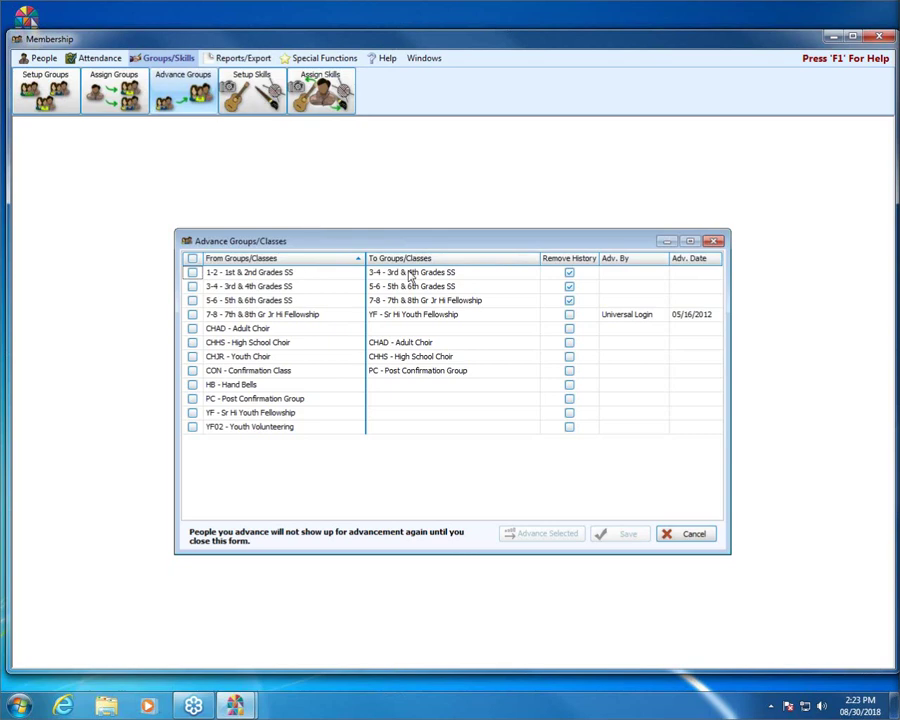
{"action": "left_click", "coordinate": [713, 241]}
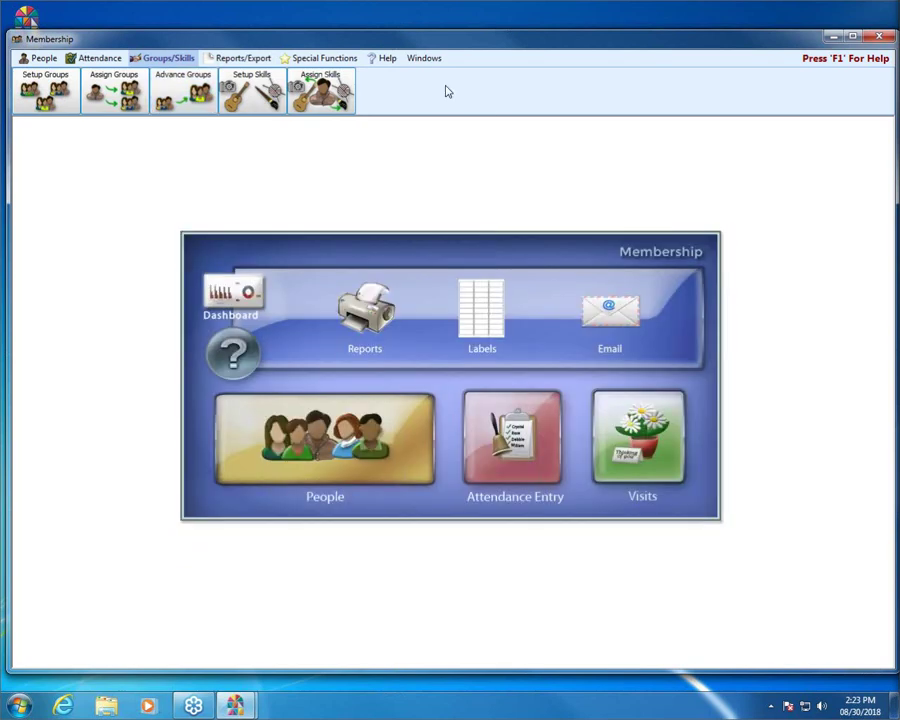
{"action": "left_click", "coordinate": [290, 60]}
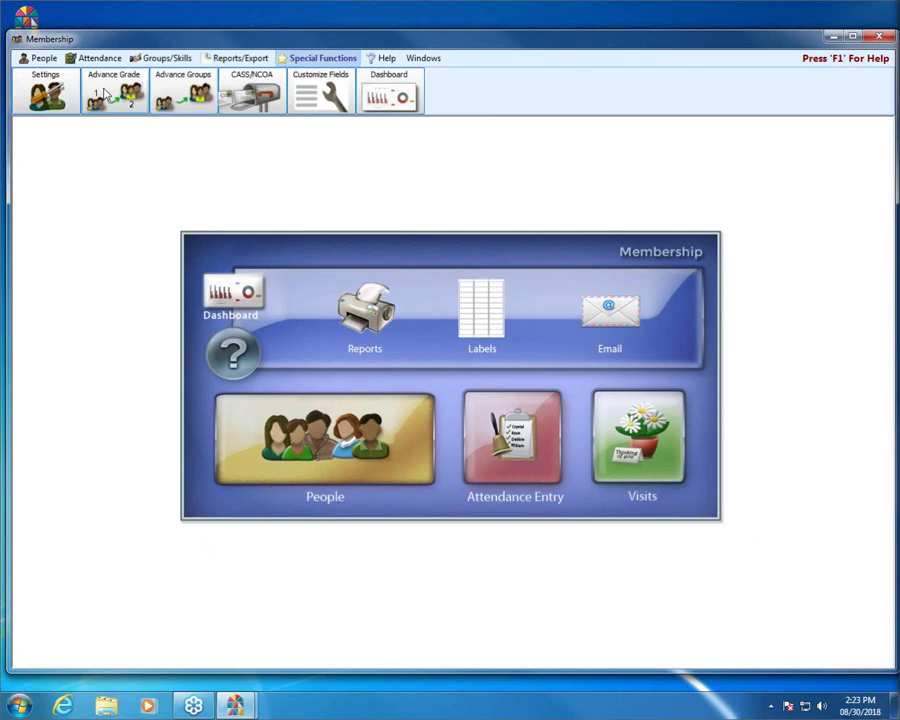
{"action": "left_click", "coordinate": [183, 93]}
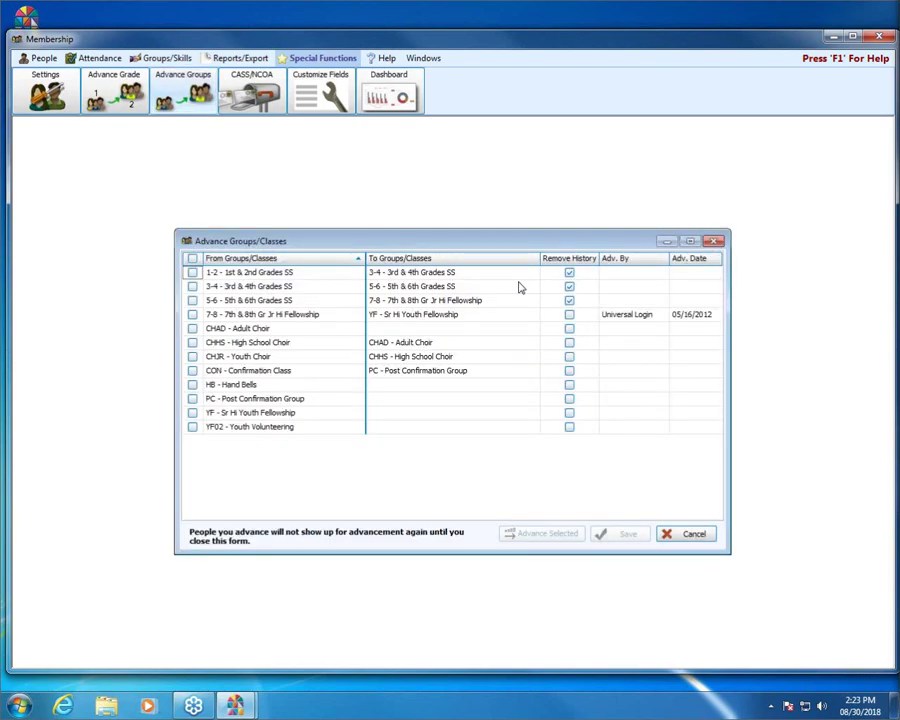
{"action": "left_click", "coordinate": [713, 242]}
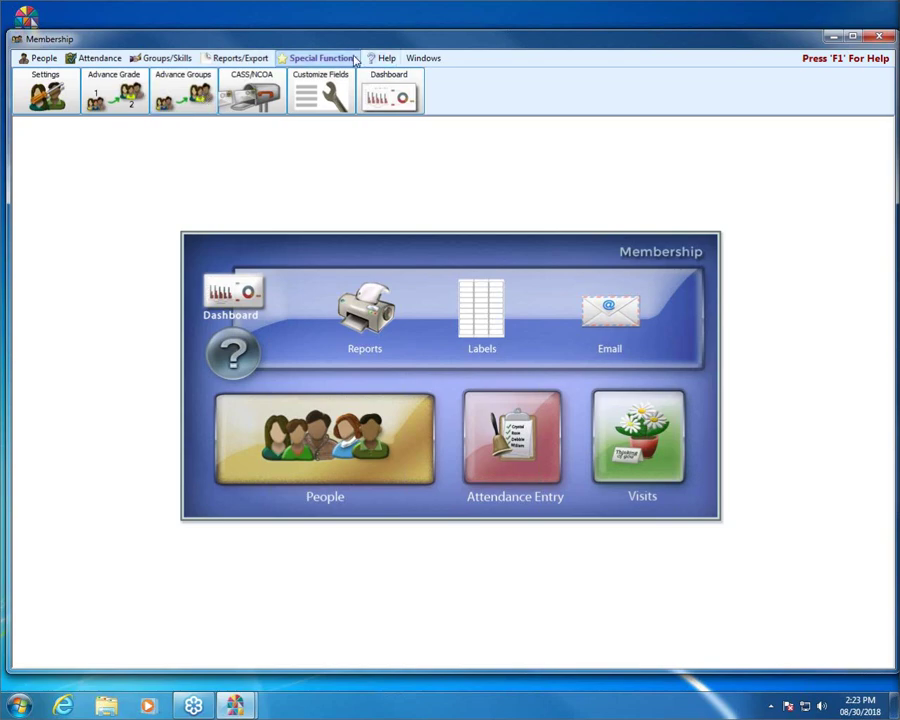
{"action": "left_click", "coordinate": [147, 62]}
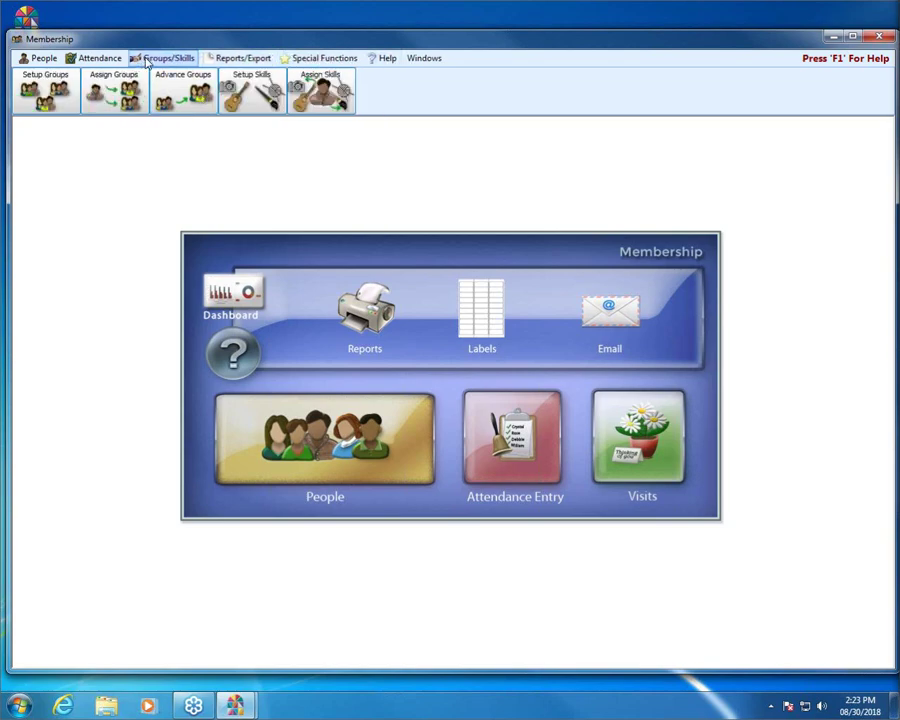
{"action": "left_click", "coordinate": [335, 58]}
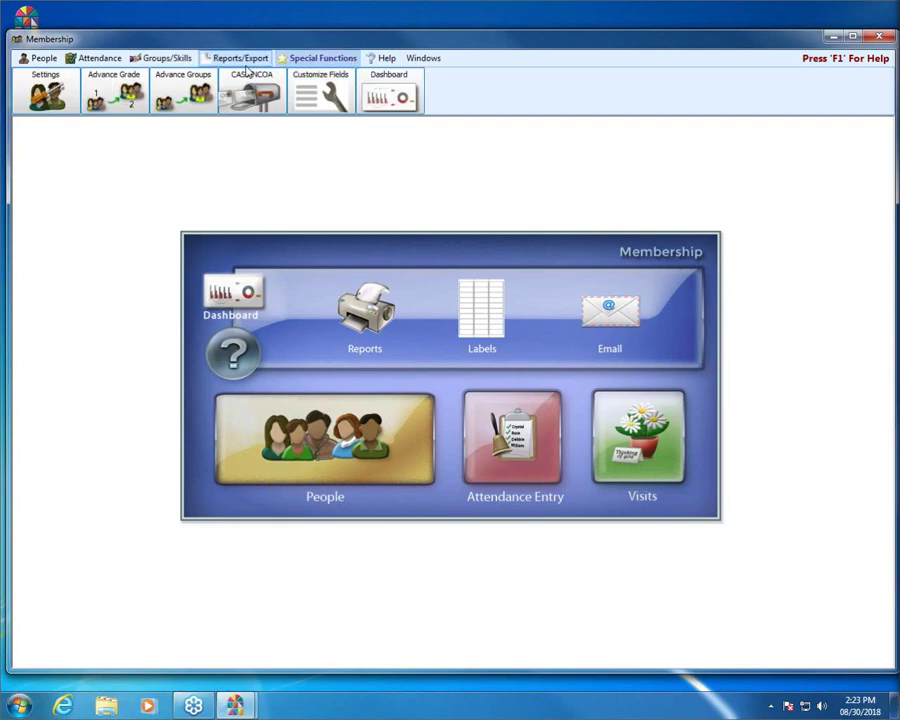
{"action": "left_click", "coordinate": [160, 60]}
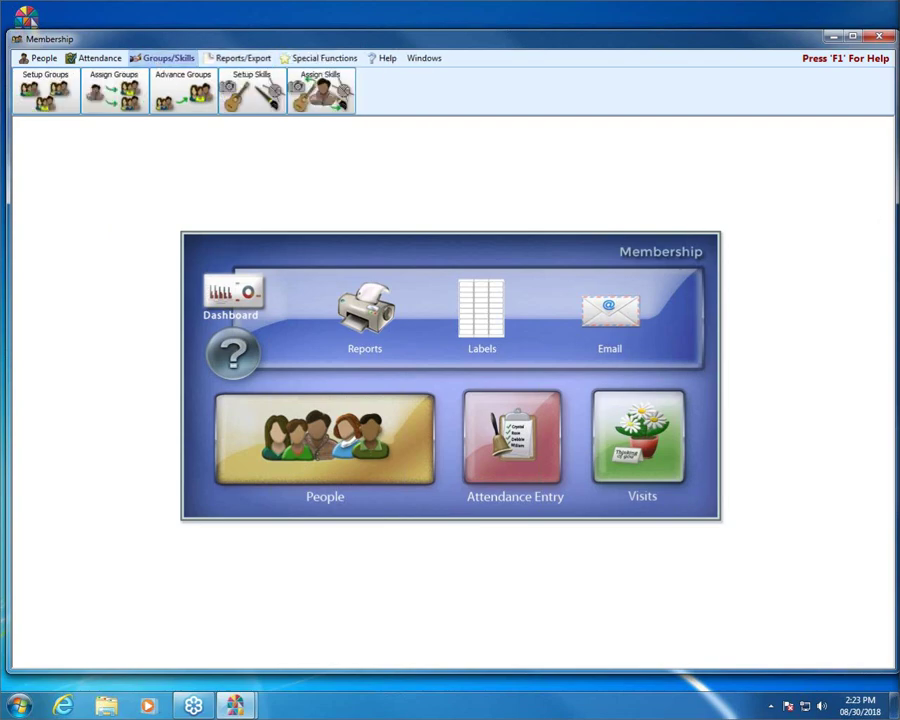